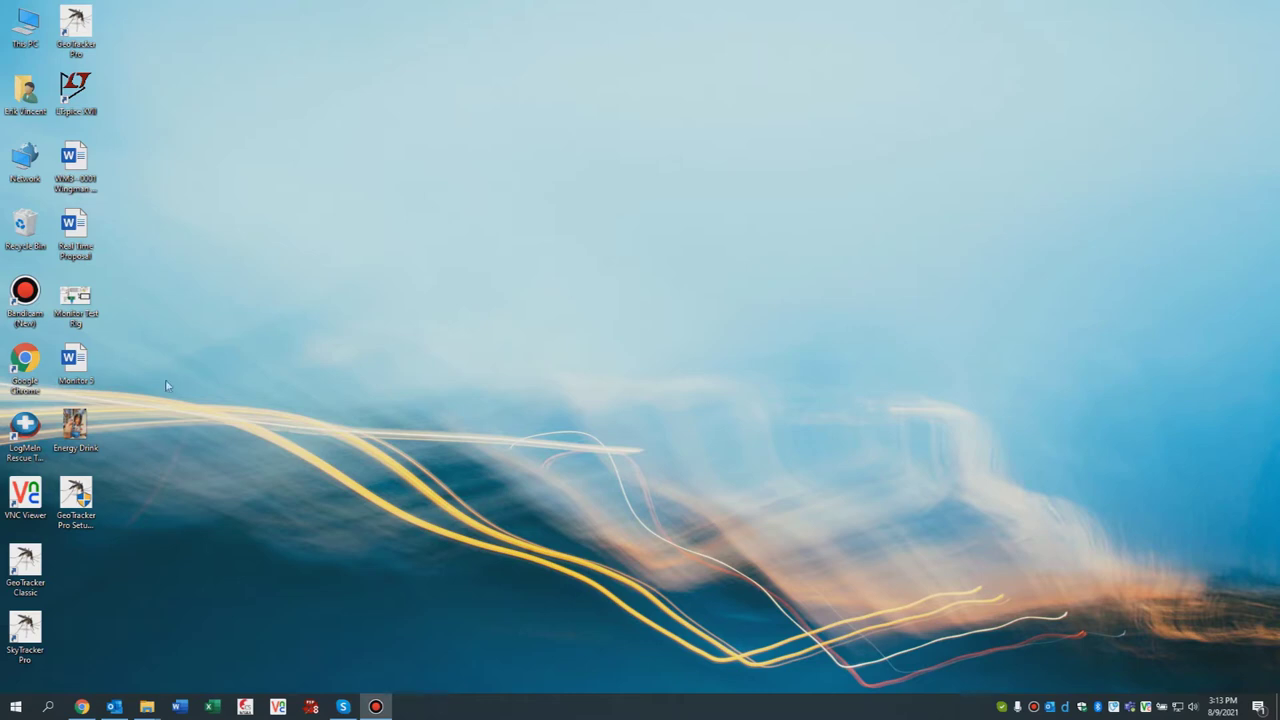
Step: Launch the GeoTracker Pro Setup 1.0.0.18 installer and start the installation with its default settings
{"action": "left_click", "coordinate": [78, 500]}
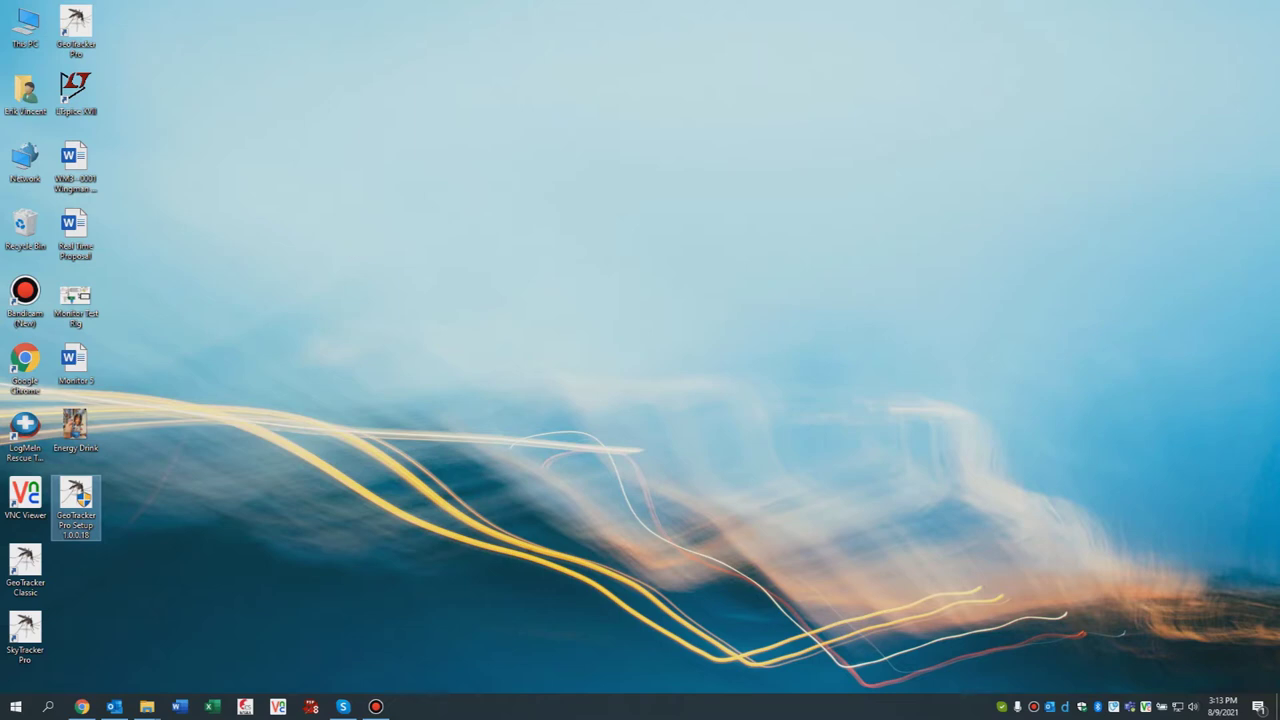
{"action": "key", "text": "Return"}
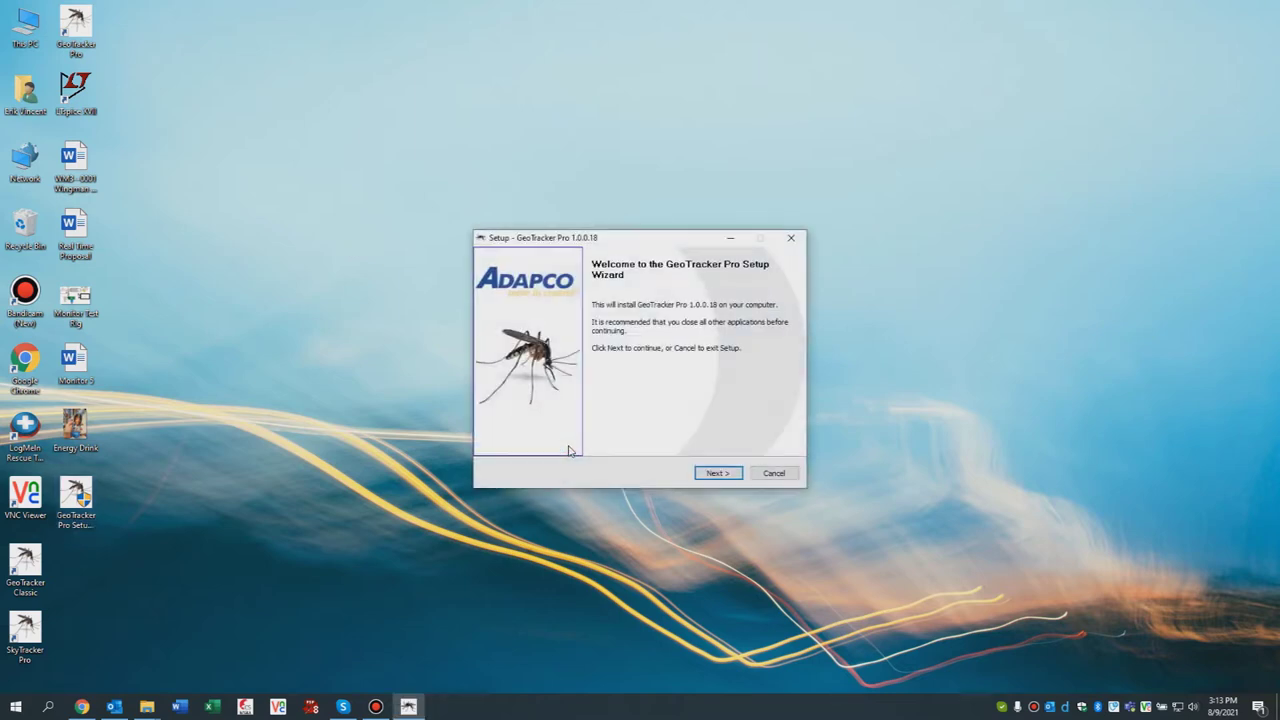
{"action": "left_click", "coordinate": [714, 474]}
{"action": "left_click", "coordinate": [714, 474]}
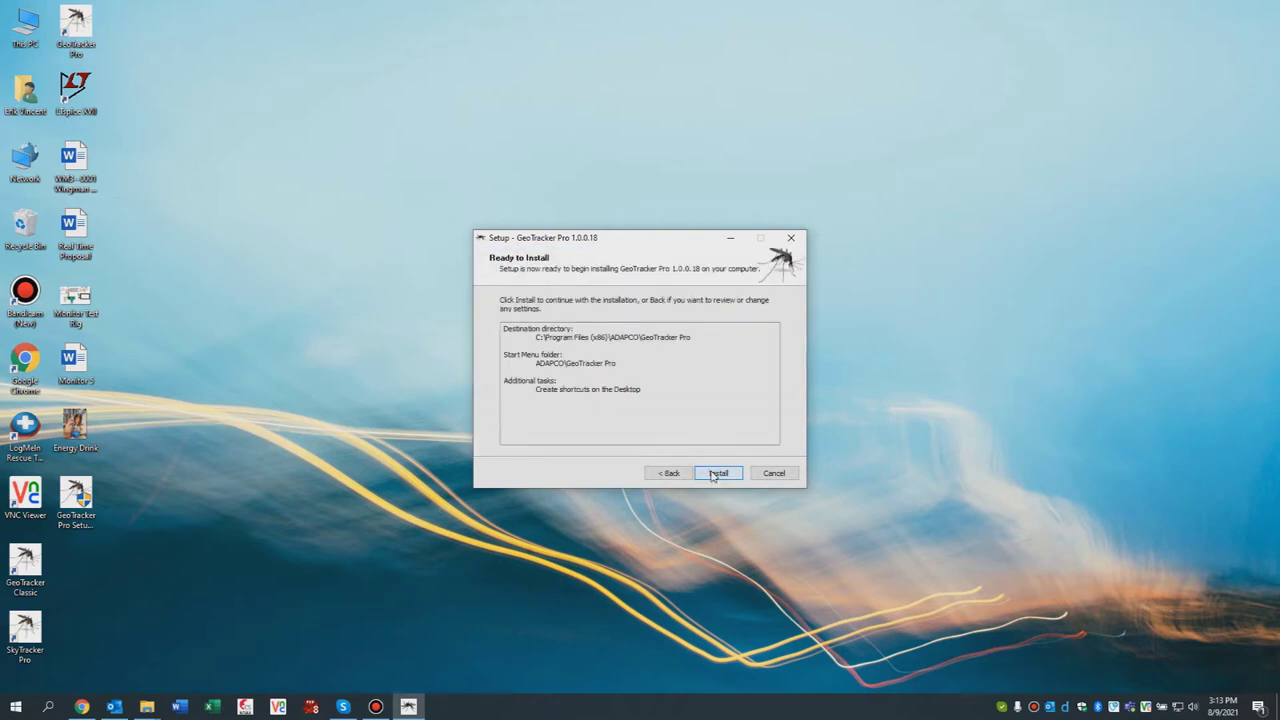
{"action": "left_click", "coordinate": [717, 476]}
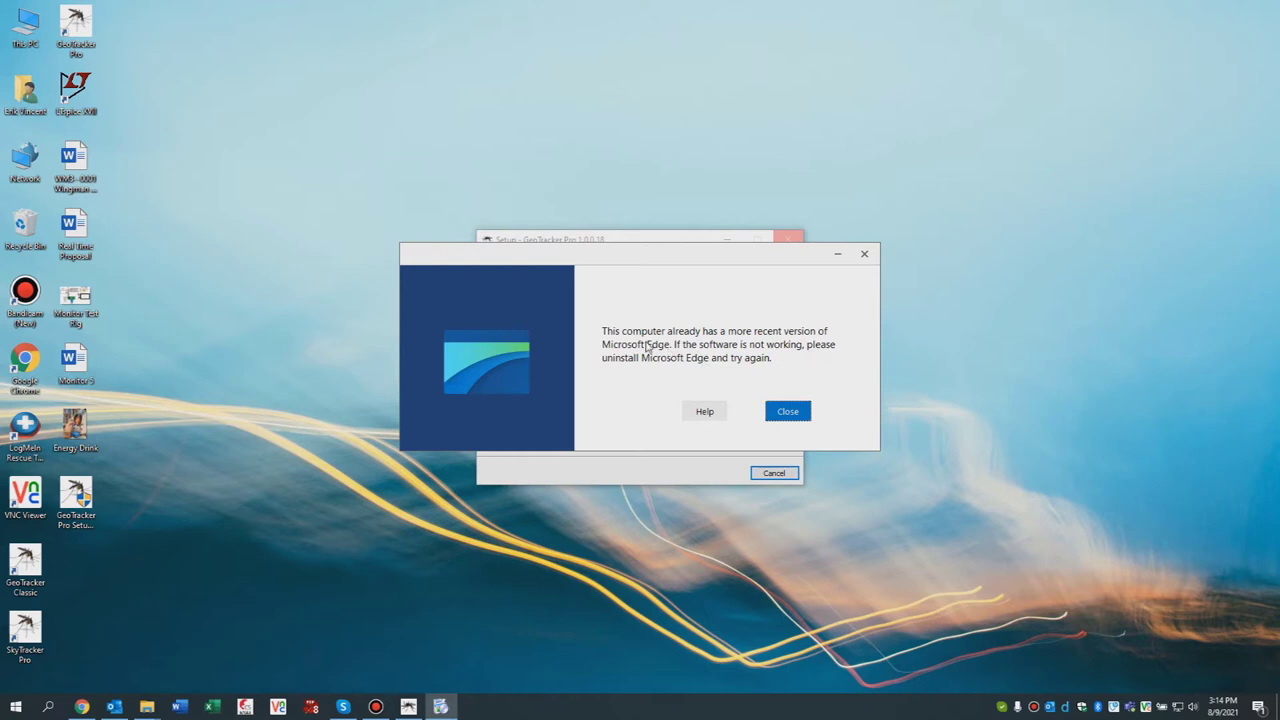
Step: Dismiss the Microsoft Edge and Visual C++ 2010 Redistributable notices, moving the GeoTracker Pro setup window out of the way
{"action": "left_click", "coordinate": [798, 412]}
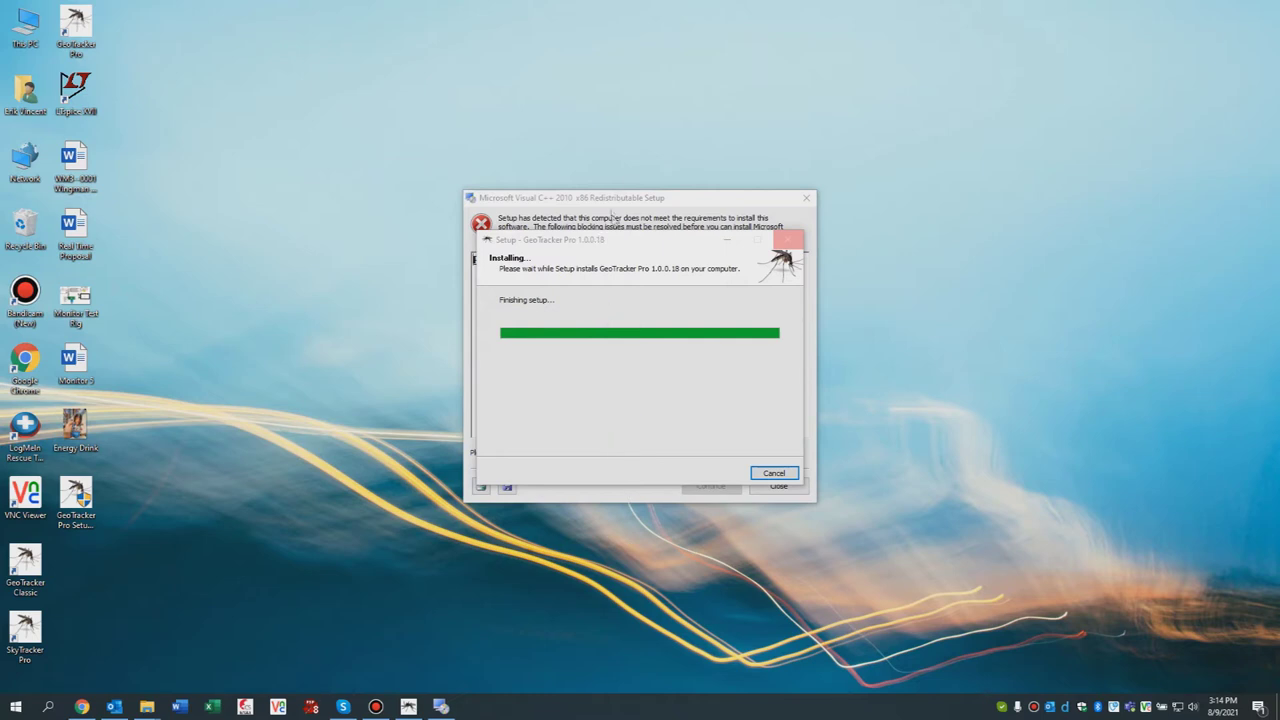
{"action": "left_click_drag", "start_coordinate": [600, 243], "coordinate": [981, 197]}
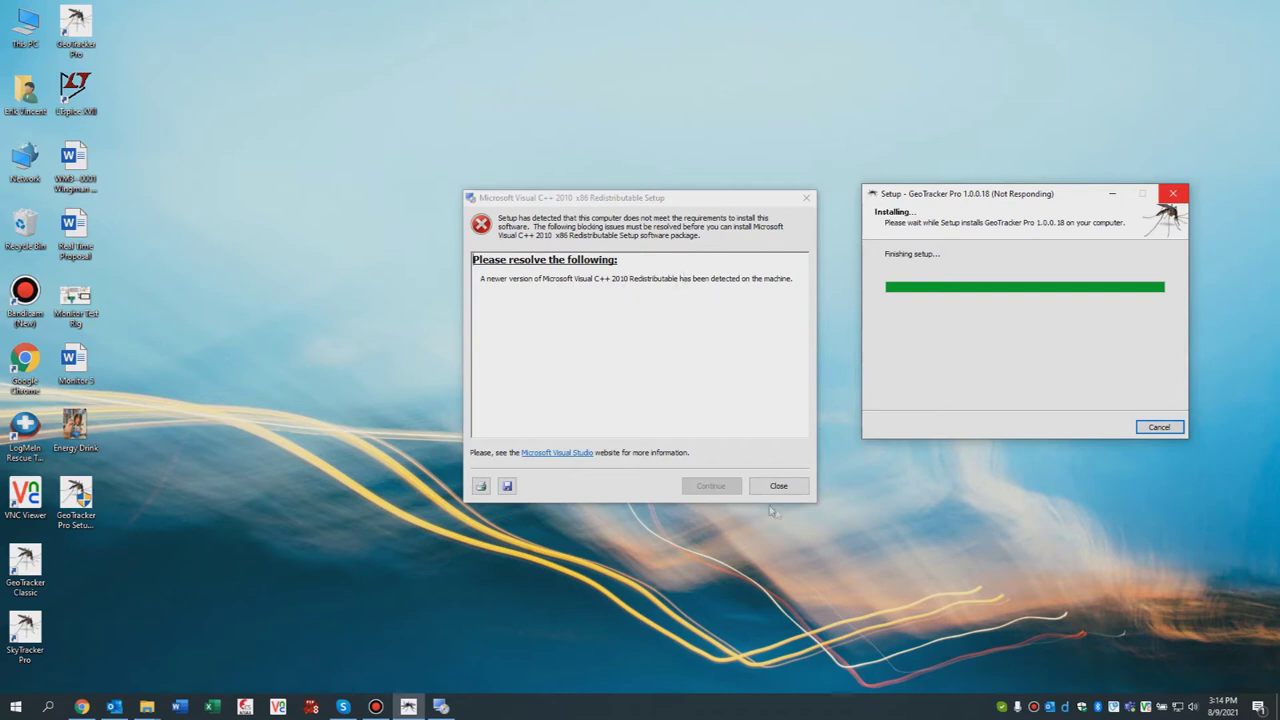
{"action": "left_click", "coordinate": [779, 486]}
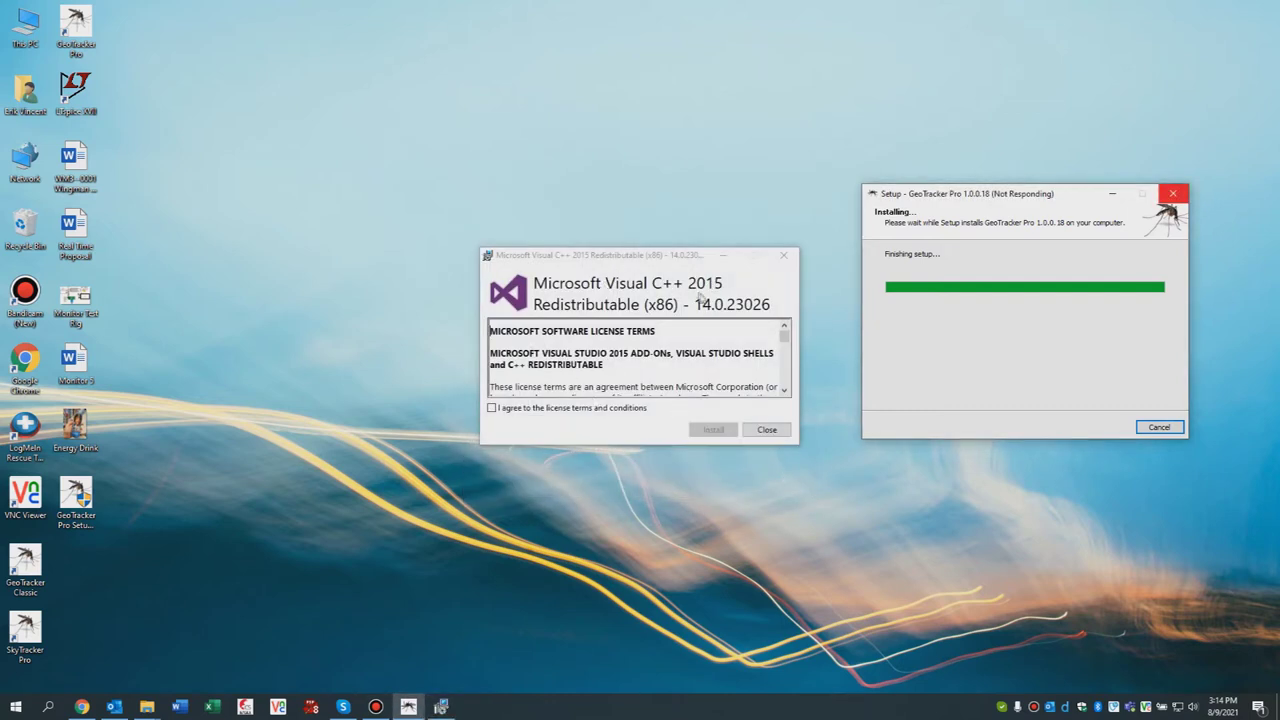
Step: Accept the Visual C++ 2015 Redistributable license terms, try to install it, and close its setup
{"action": "left_click", "coordinate": [500, 410]}
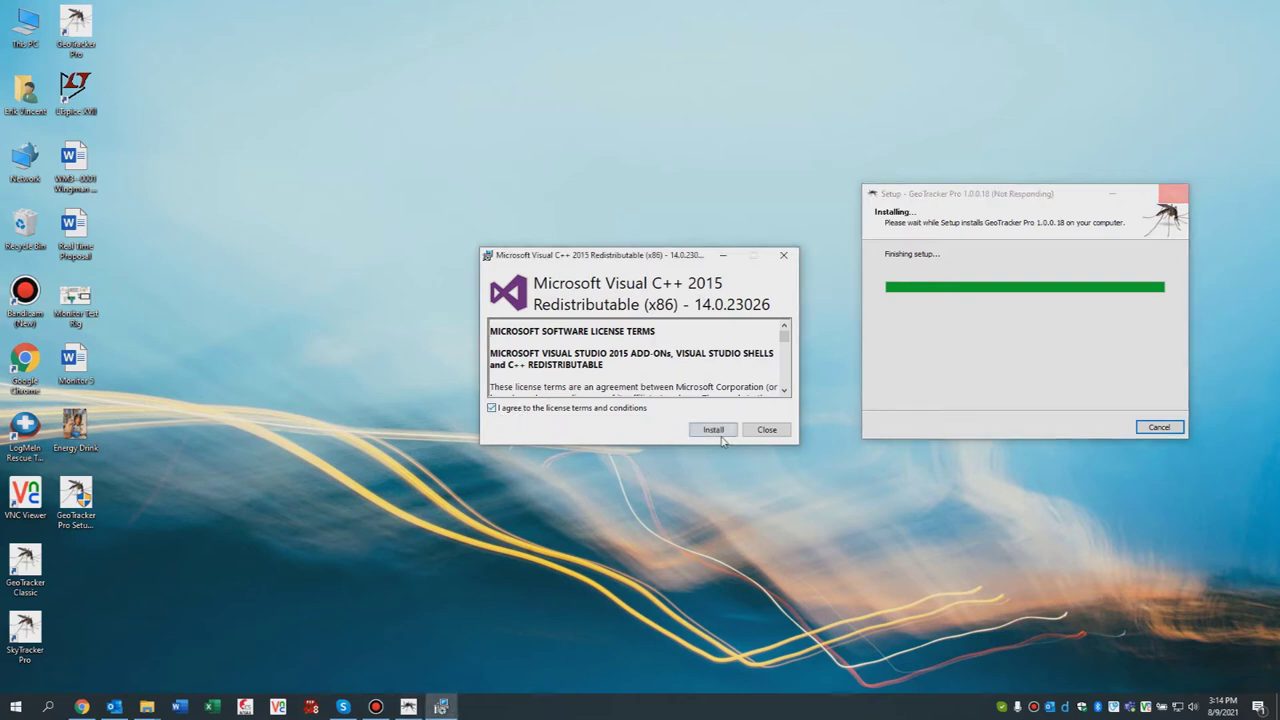
{"action": "left_click", "coordinate": [719, 432]}
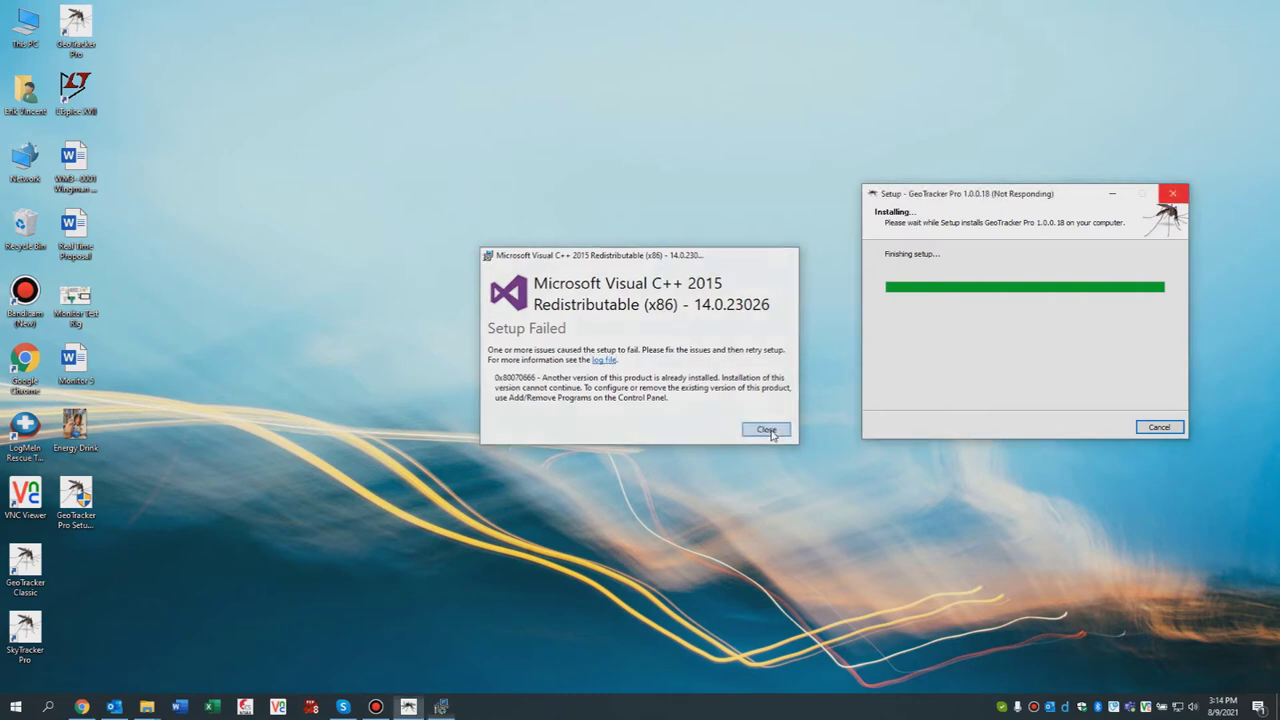
{"action": "left_click", "coordinate": [771, 430]}
Step: Finish the GeoTracker Pro setup wizard with the option to restart the computer later
{"action": "left_click_drag", "start_coordinate": [1005, 193], "coordinate": [585, 214]}
{"action": "left_click", "coordinate": [618, 381]}
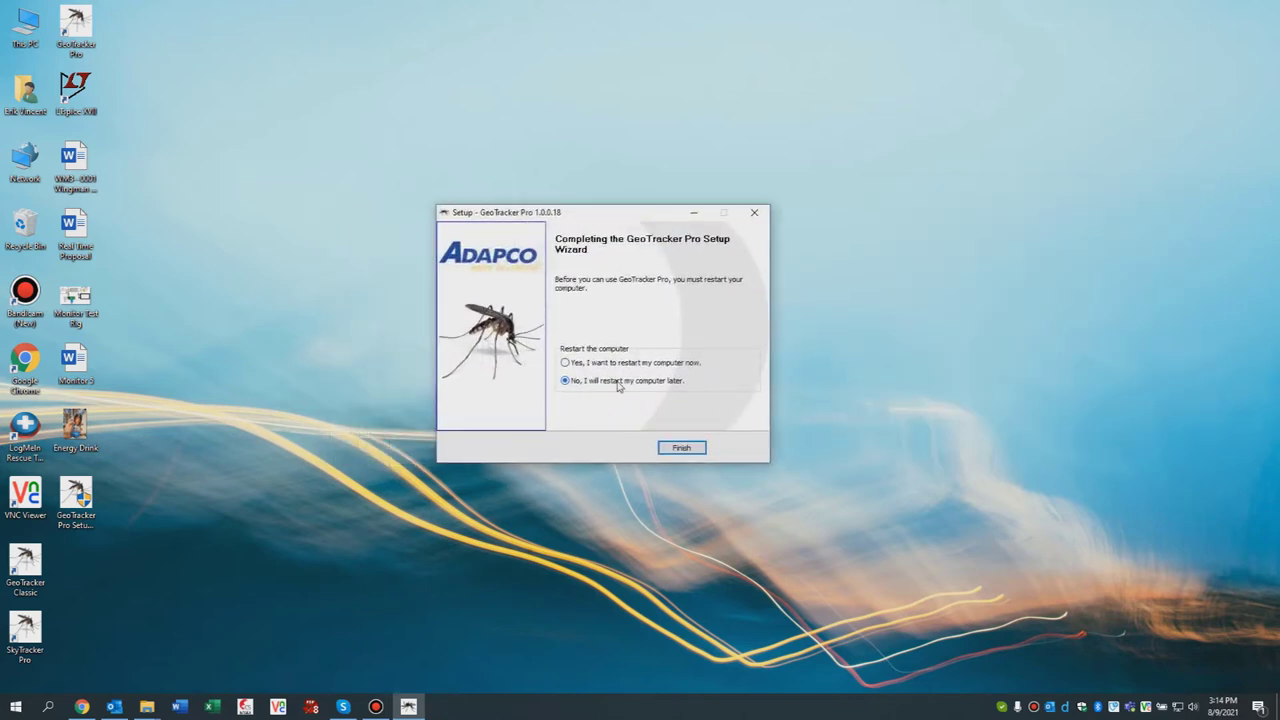
{"action": "left_click", "coordinate": [680, 448]}
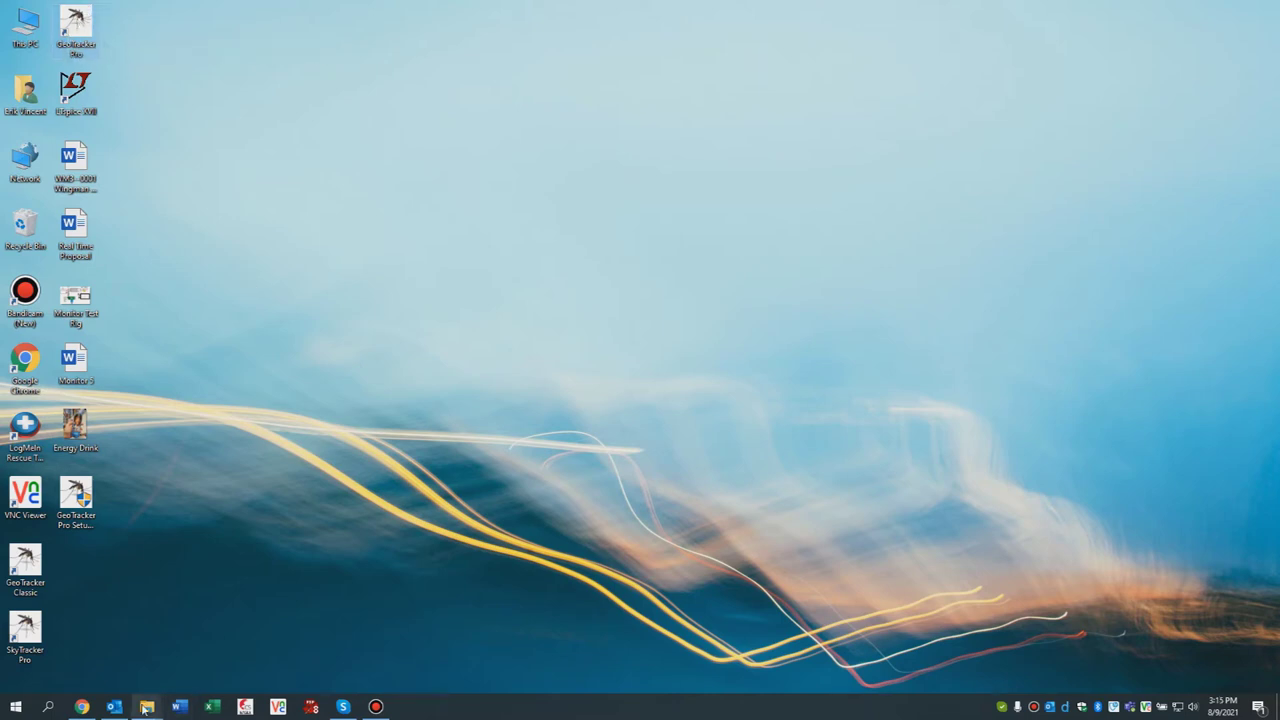
Step: Open the installation folder C:\Program Files (x86)\ADAPCO\GeoTracker Pro in File Explorer
{"action": "mouse_move", "coordinate": [146, 708]}
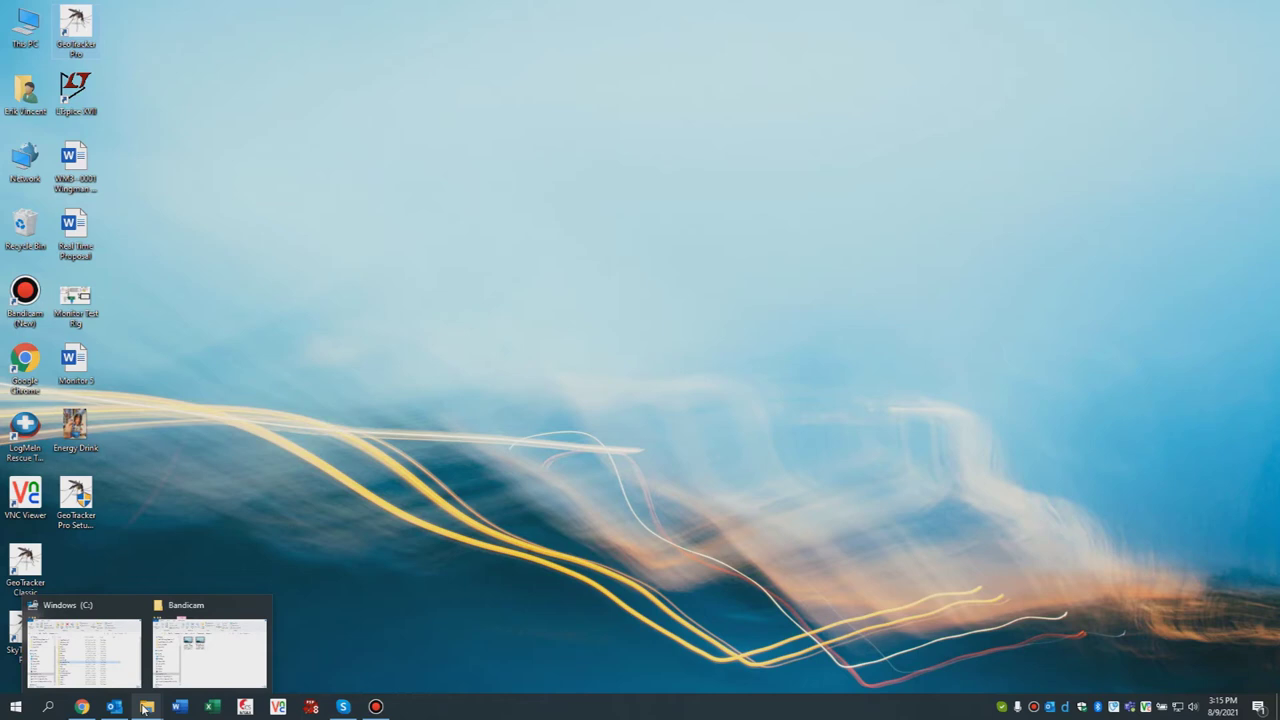
{"action": "left_click", "coordinate": [72, 614]}
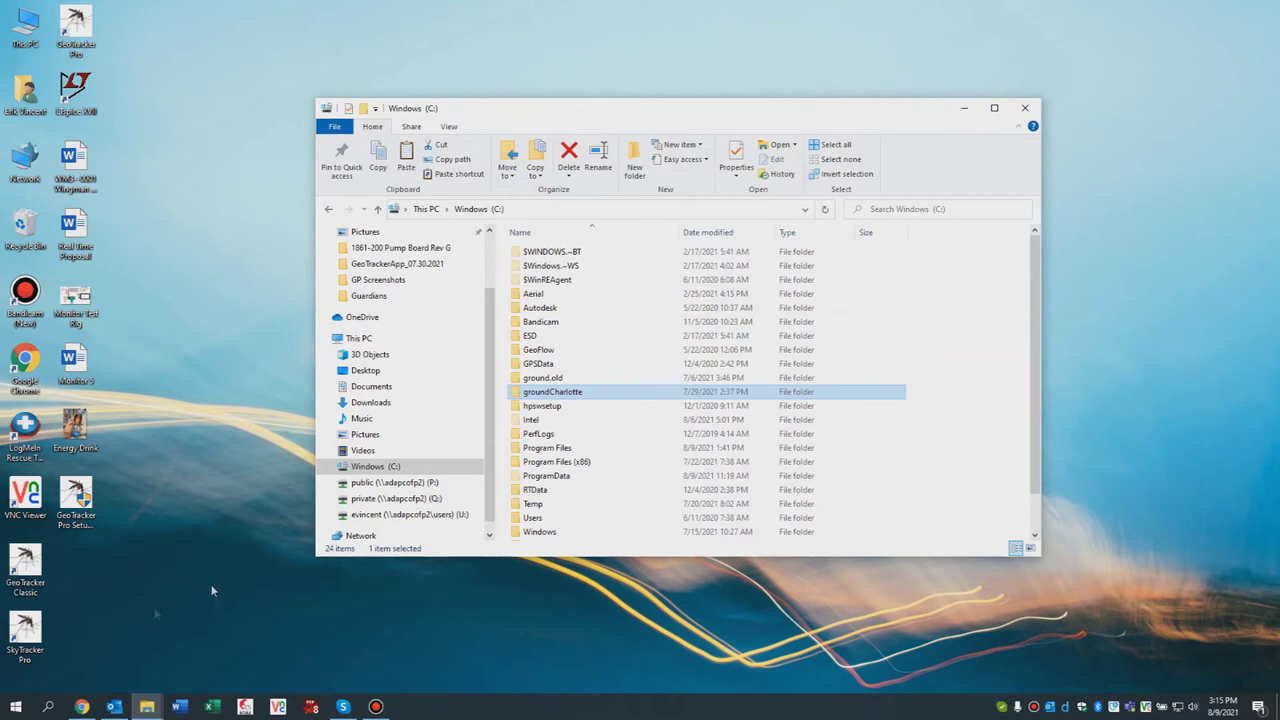
{"action": "double_click", "coordinate": [531, 464]}
{"action": "double_click", "coordinate": [551, 253]}
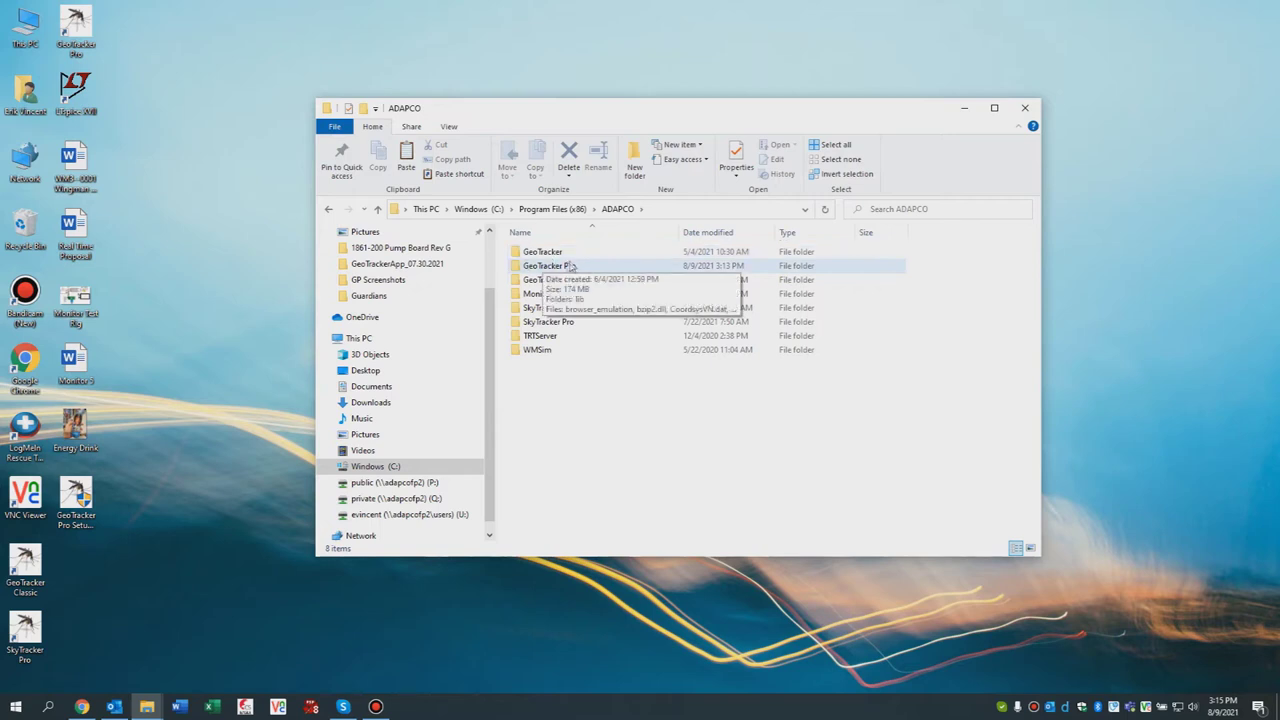
{"action": "double_click", "coordinate": [551, 266]}
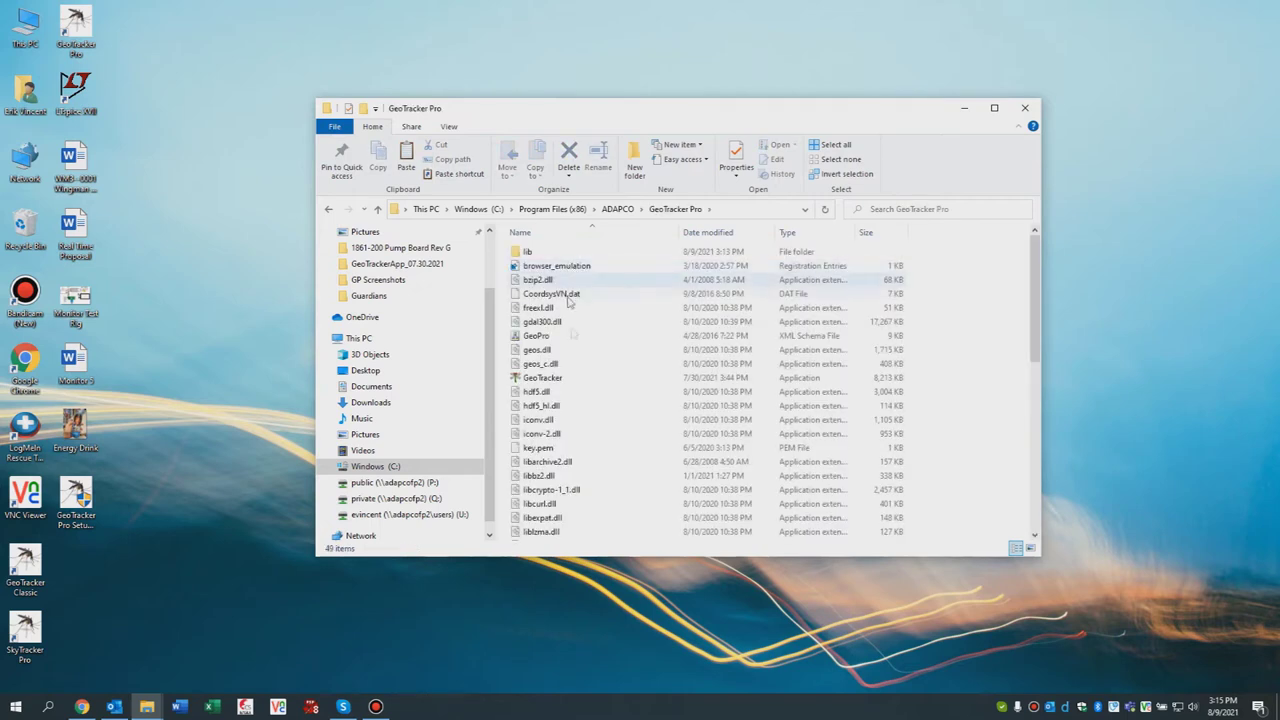
Step: Look through the installed GeoTracker Pro files and open the lib subfolder
{"action": "scroll", "coordinate": [565, 320], "scroll_direction": "down", "scroll_amount": 1}
{"action": "scroll", "coordinate": [565, 320], "scroll_direction": "down", "scroll_amount": 7}
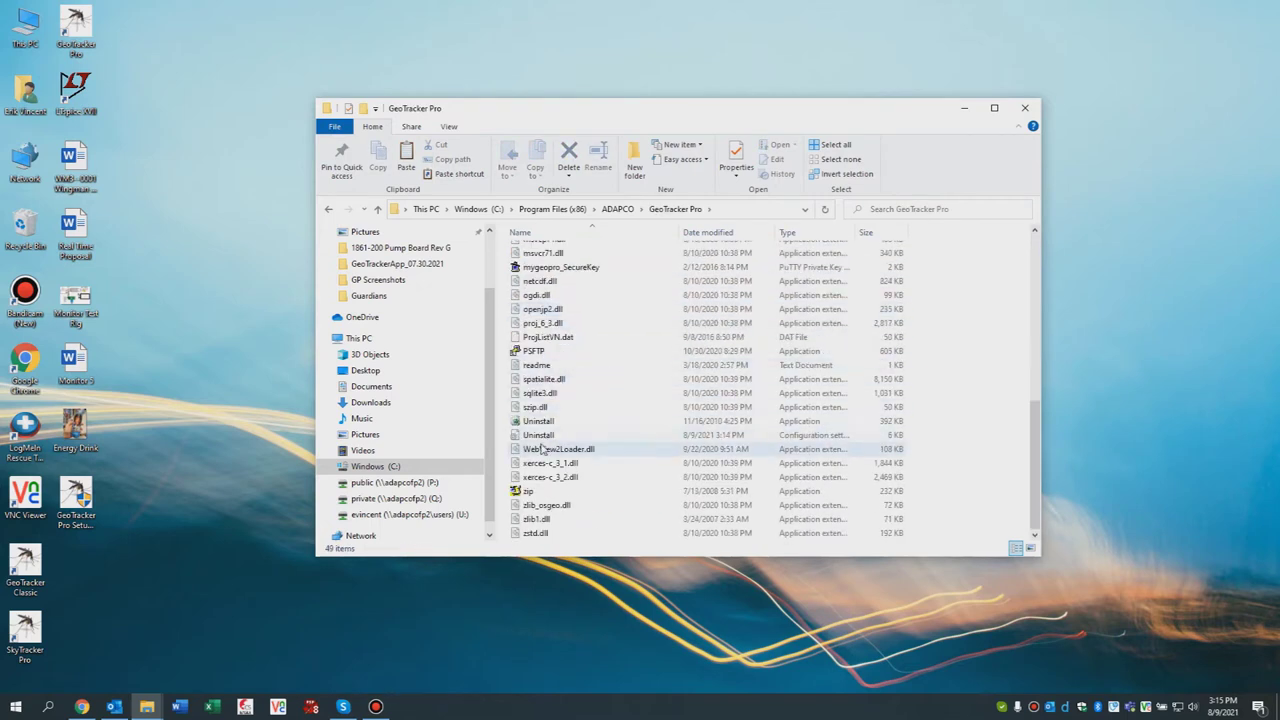
{"action": "scroll", "coordinate": [560, 500], "scroll_direction": "up", "scroll_amount": 10}
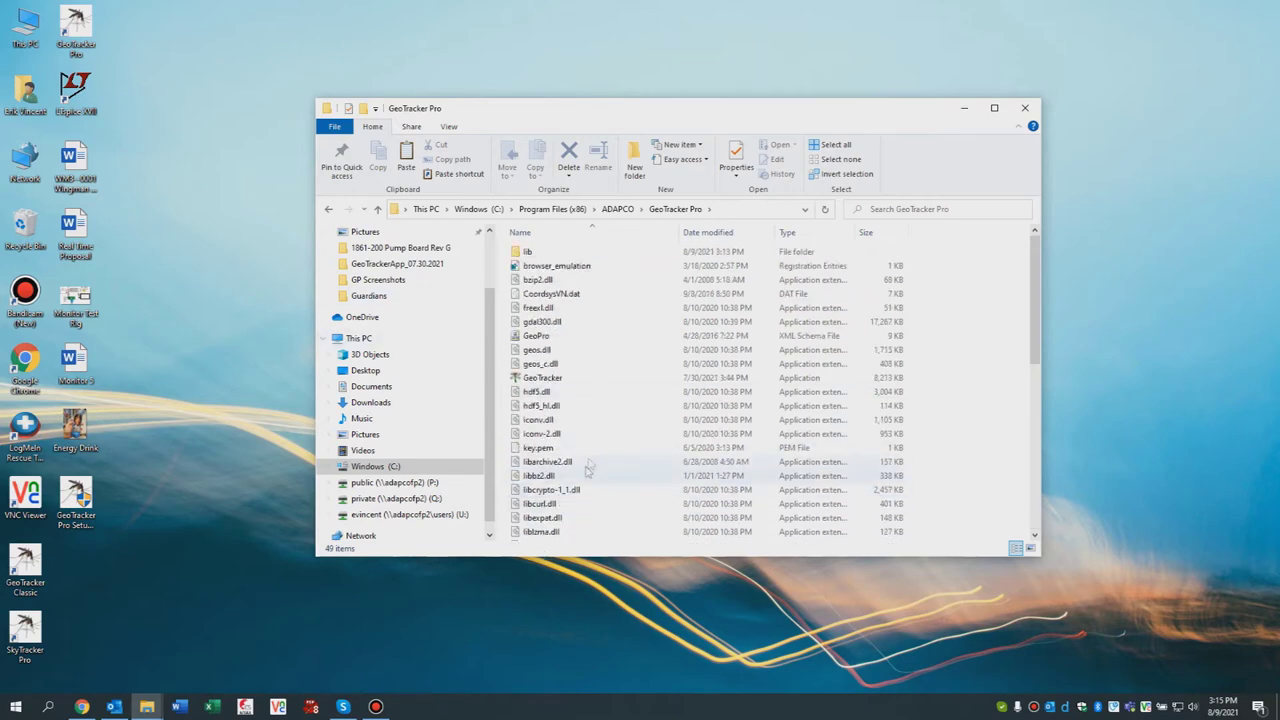
{"action": "double_click", "coordinate": [525, 253]}
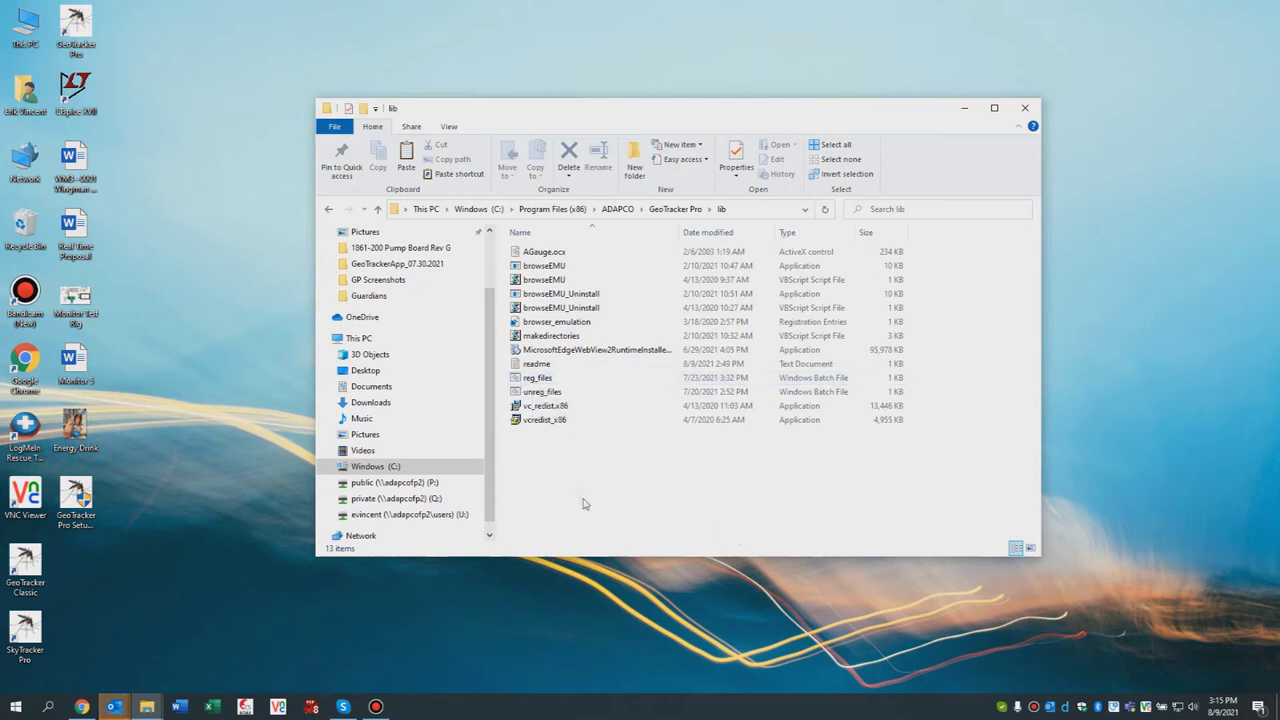
Step: Open the reg_files batch file for editing to review its commands, and close it without changes
{"action": "left_click", "coordinate": [516, 384]}
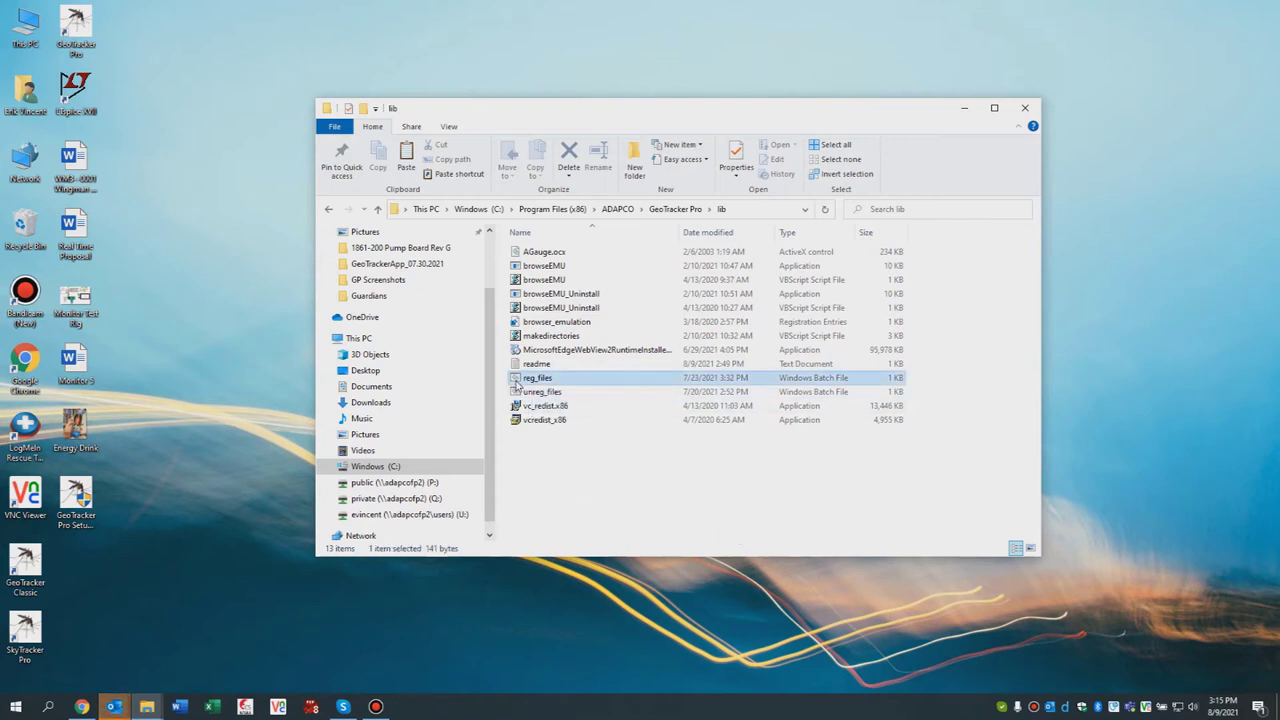
{"action": "right_click", "coordinate": [516, 384]}
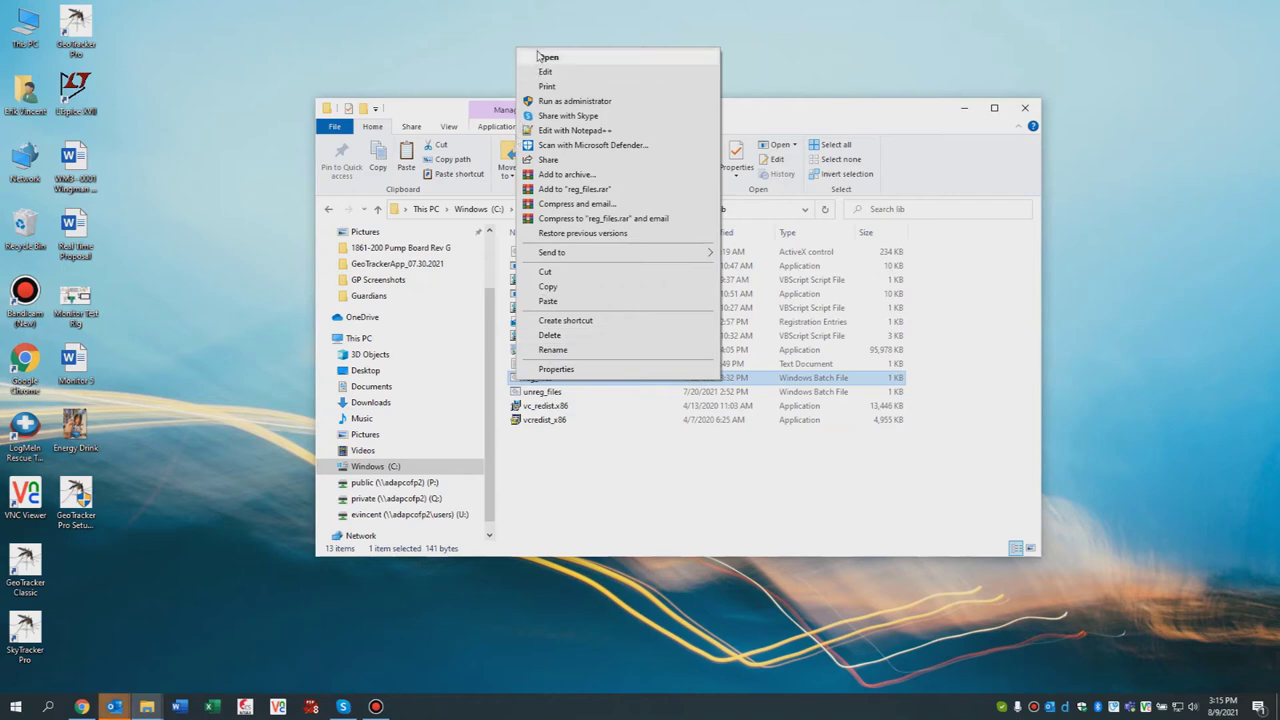
{"action": "left_click", "coordinate": [545, 71]}
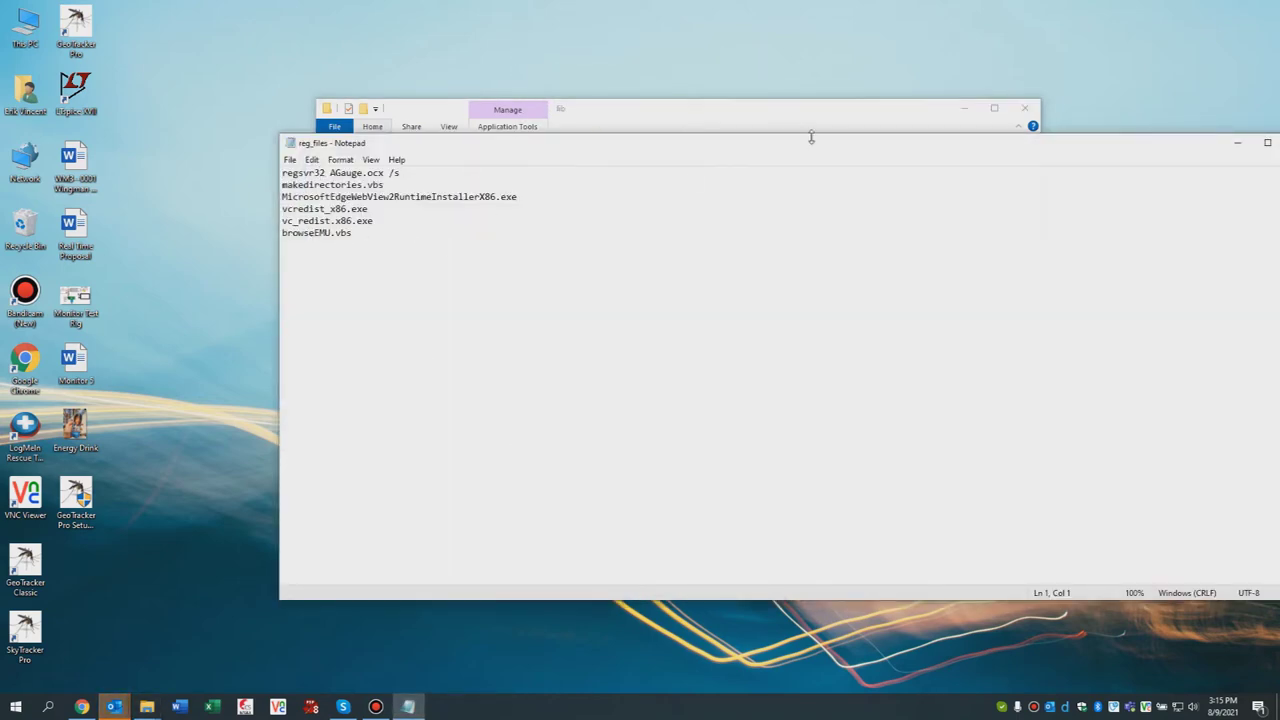
{"action": "left_click_drag", "start_coordinate": [813, 145], "coordinate": [558, 132]}
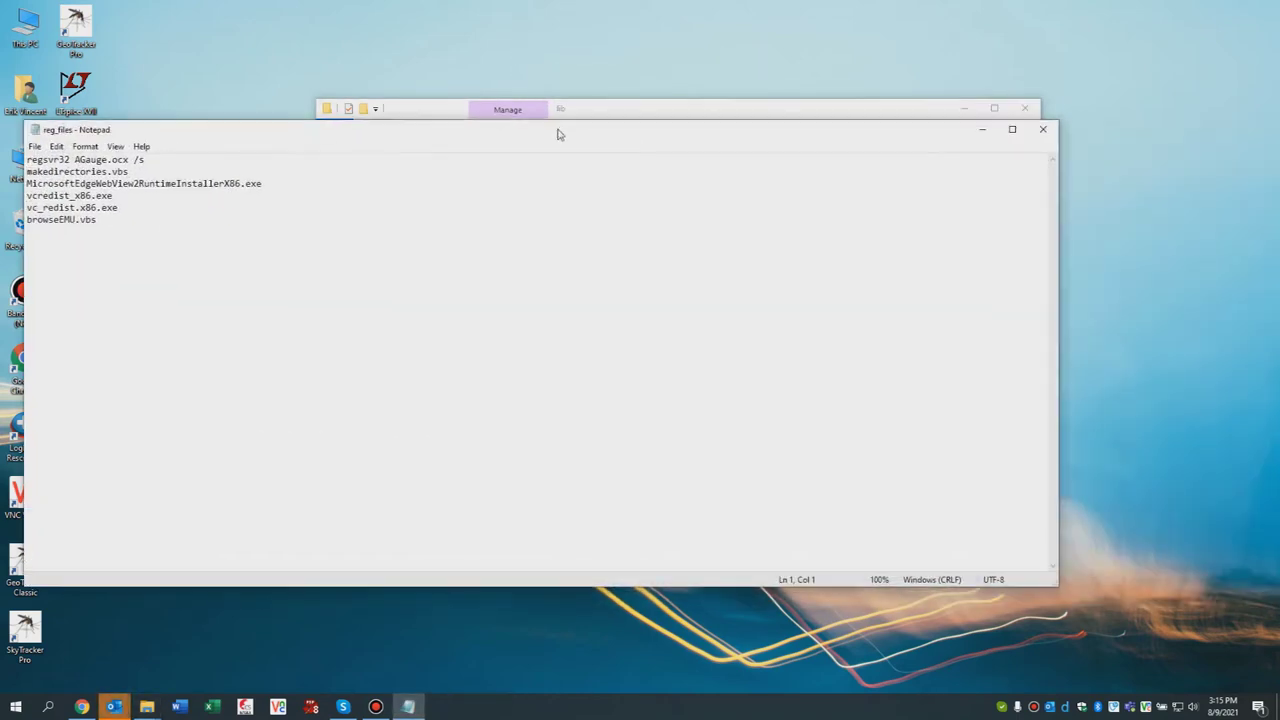
{"action": "left_click", "coordinate": [1045, 129]}
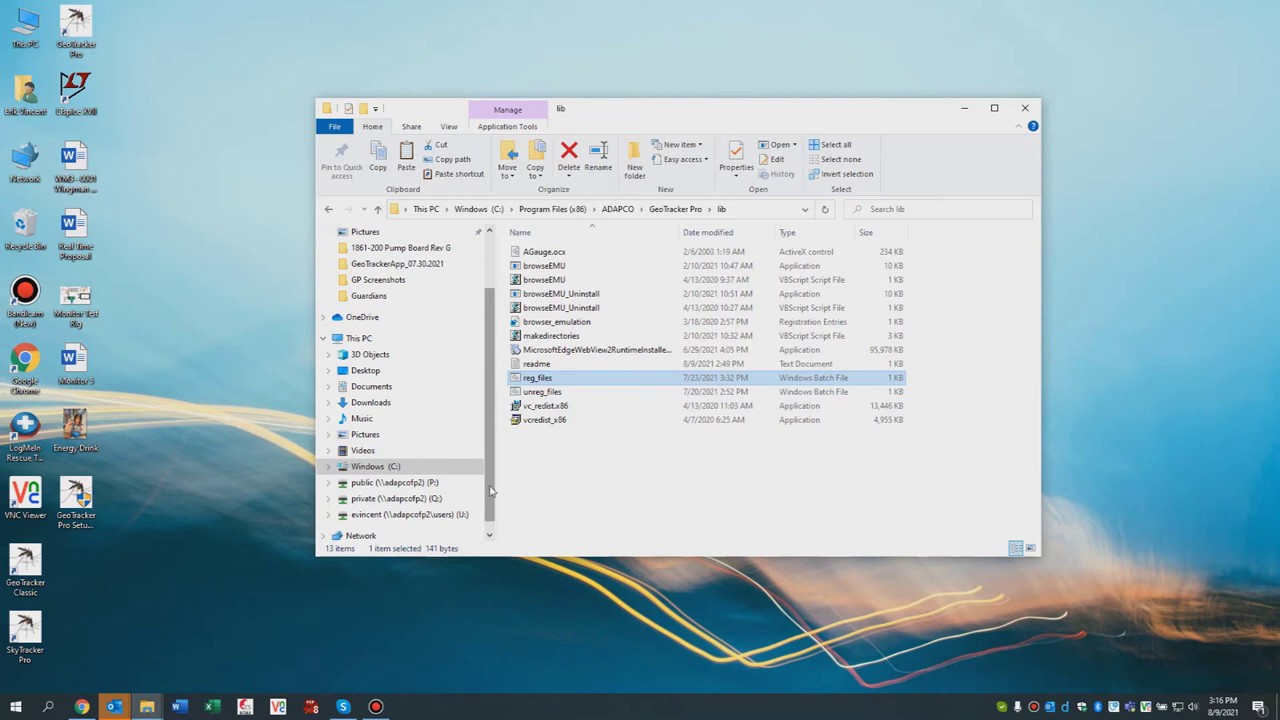
Step: Go to the C: drive and open the folder ProgramData\ADAPCO\GeoTrackerPro to examine its subfolders
{"action": "scroll", "coordinate": [491, 490], "scroll_direction": "down", "scroll_amount": 1}
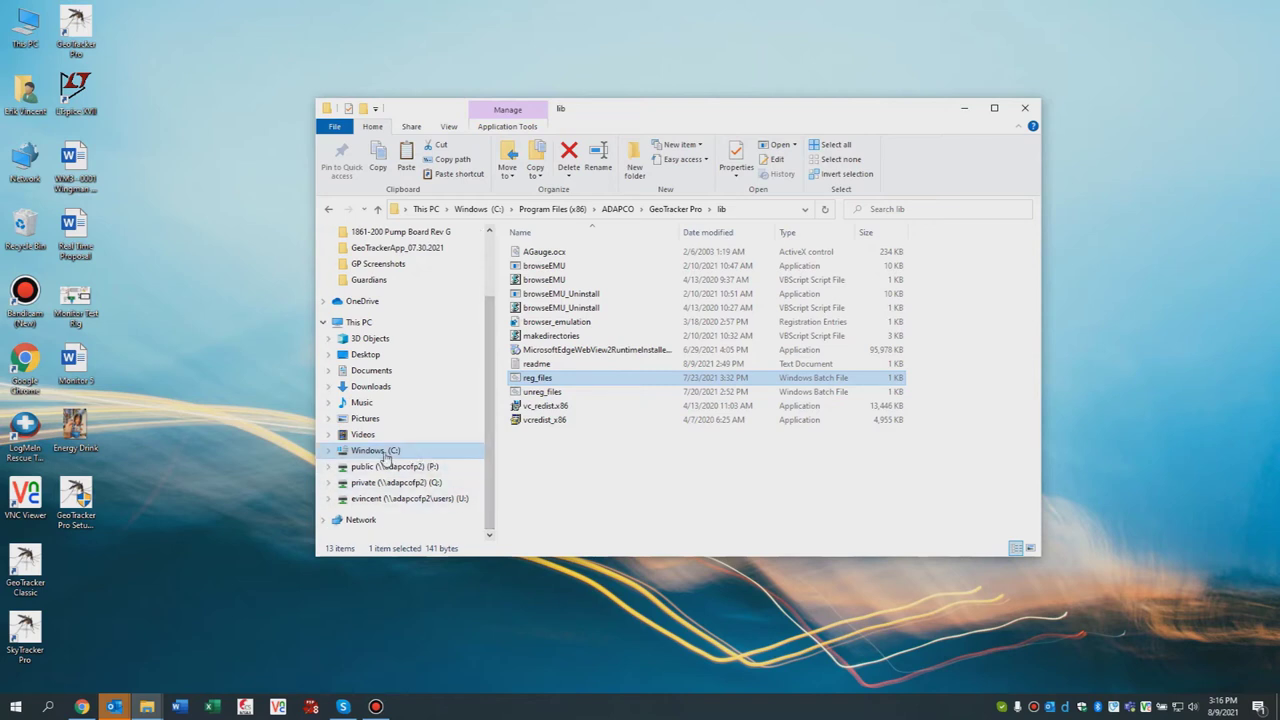
{"action": "left_click", "coordinate": [384, 452]}
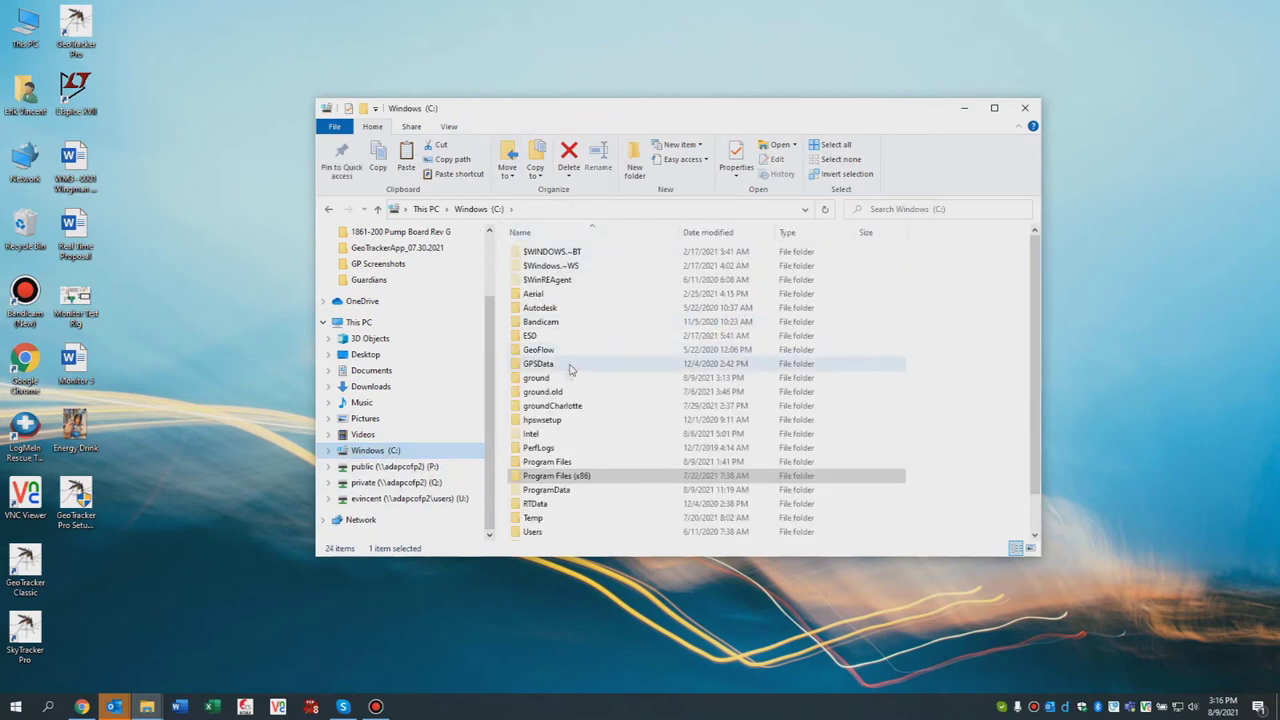
{"action": "left_click", "coordinate": [567, 492]}
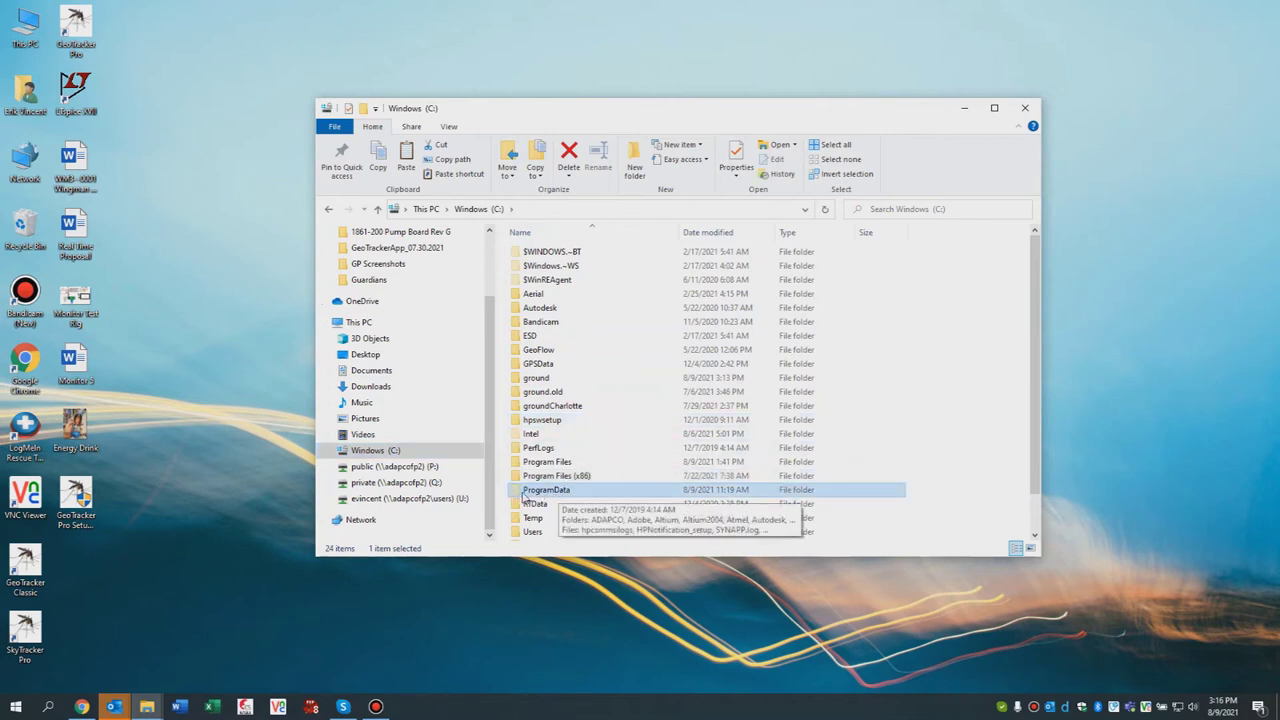
{"action": "left_click", "coordinate": [535, 208]}
{"action": "type", "text": "programdata"}
{"action": "key", "text": "Return"}
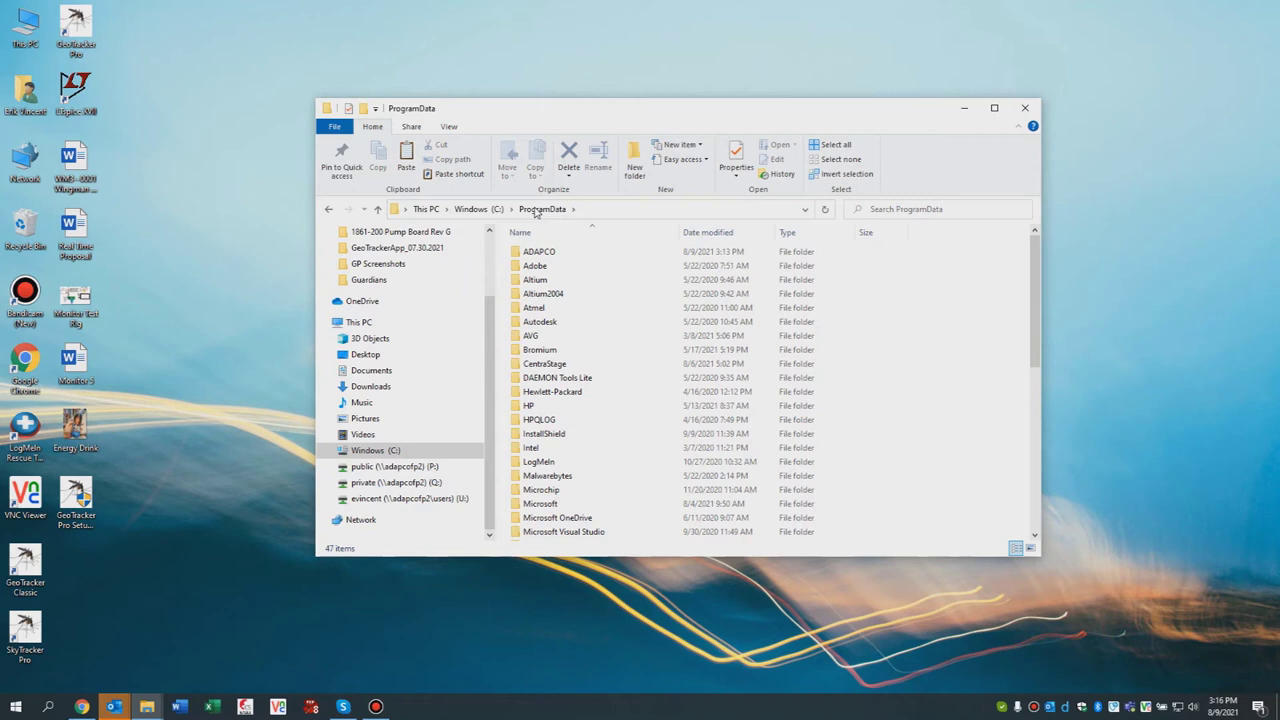
{"action": "double_click", "coordinate": [537, 256]}
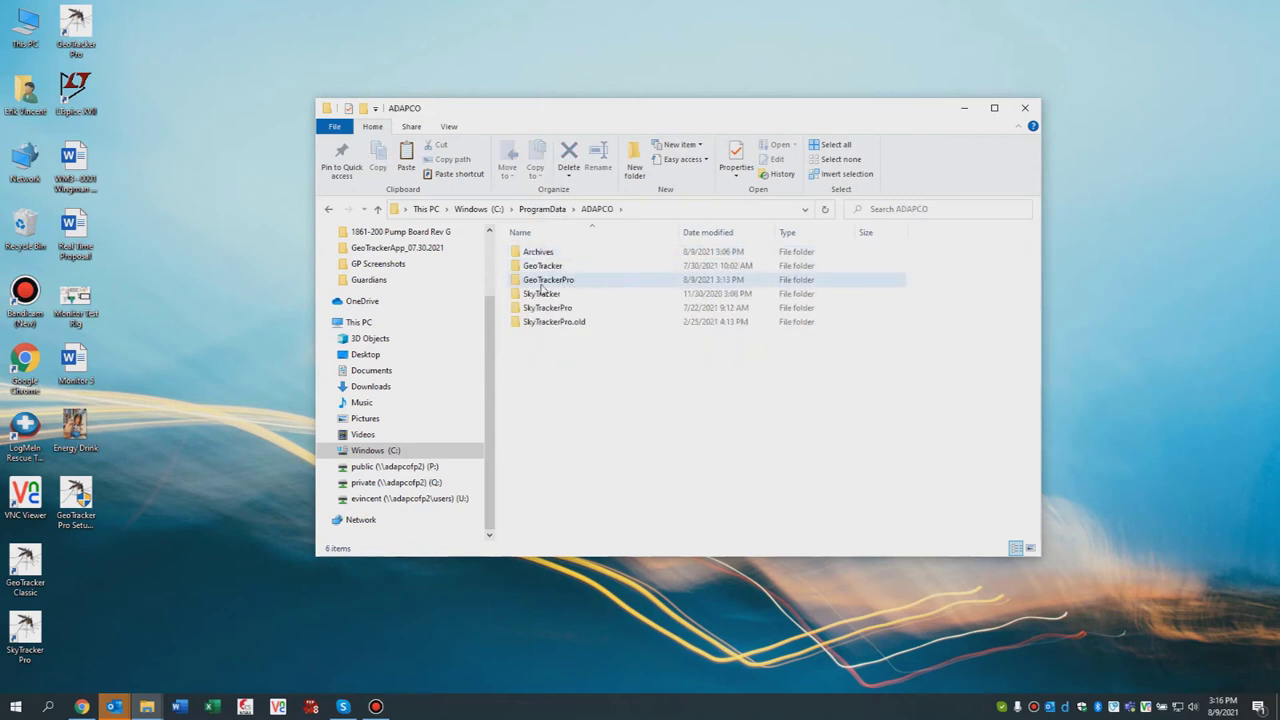
{"action": "double_click", "coordinate": [534, 282]}
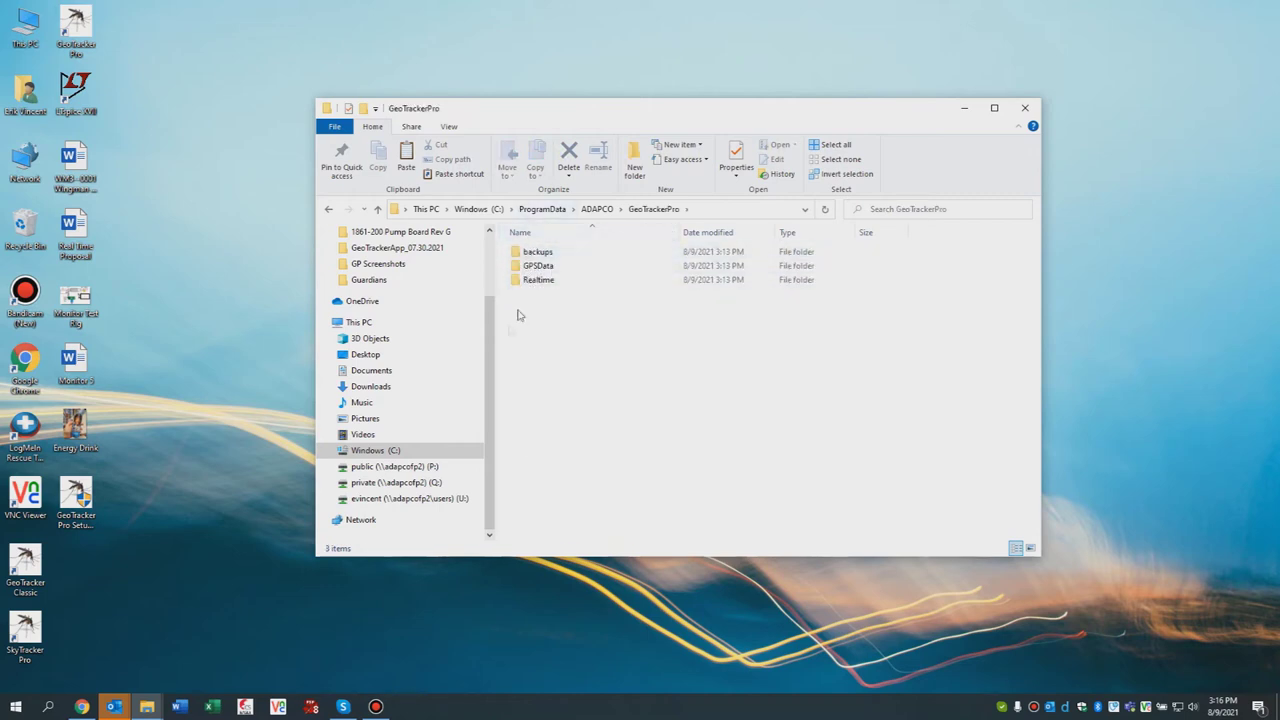
Step: Return to the ADAPCO folder, launch GeoTracker Pro, and acknowledge the Settings Backup warning
{"action": "left_click", "coordinate": [327, 208]}
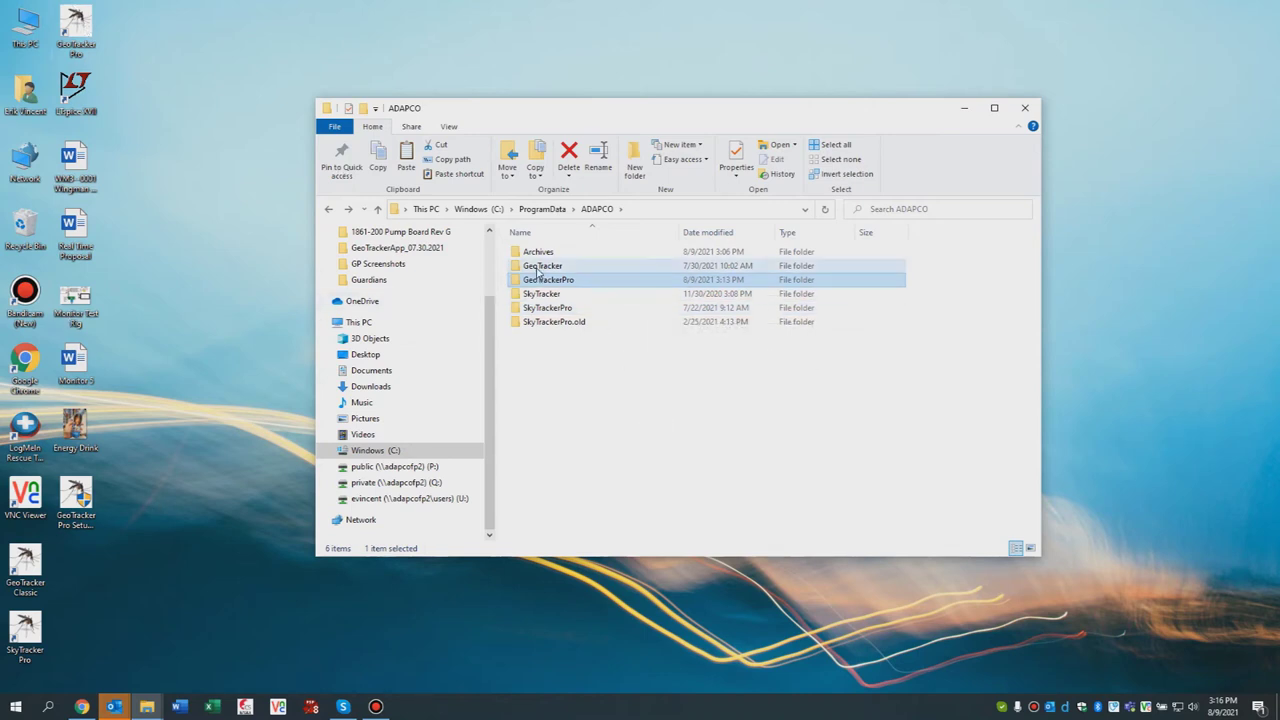
{"action": "double_click", "coordinate": [87, 28]}
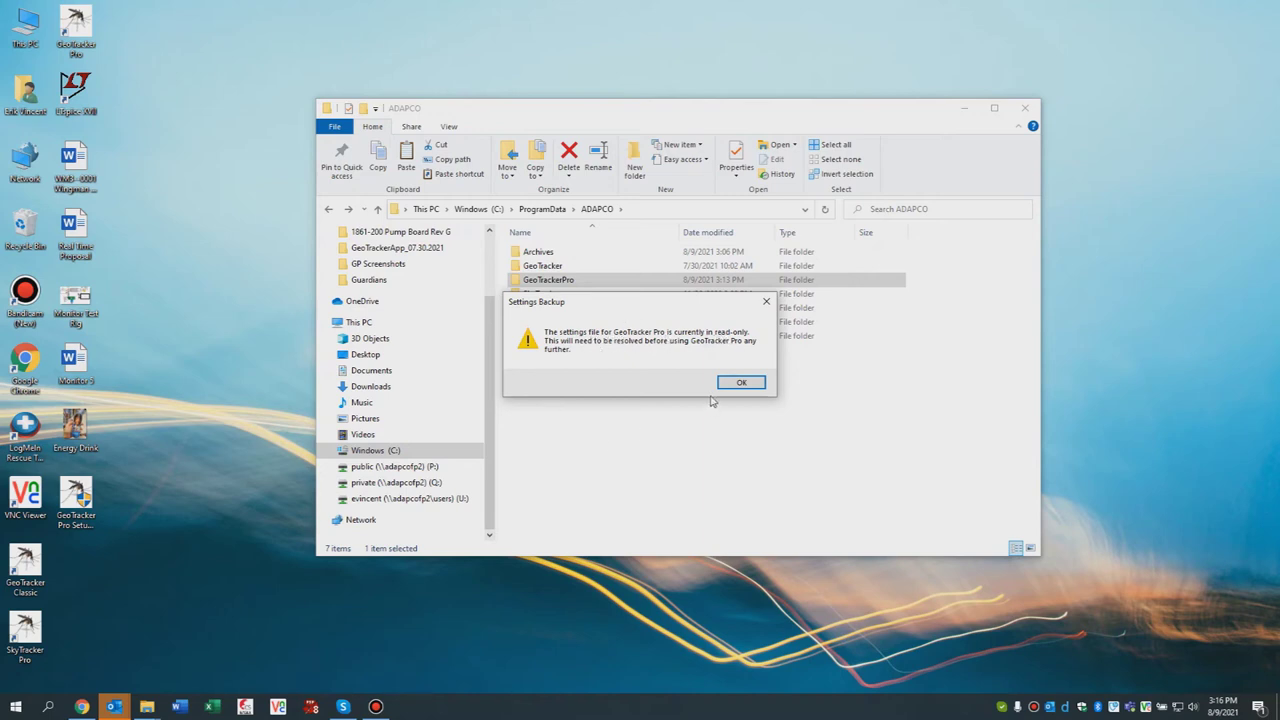
{"action": "key", "text": "Return"}
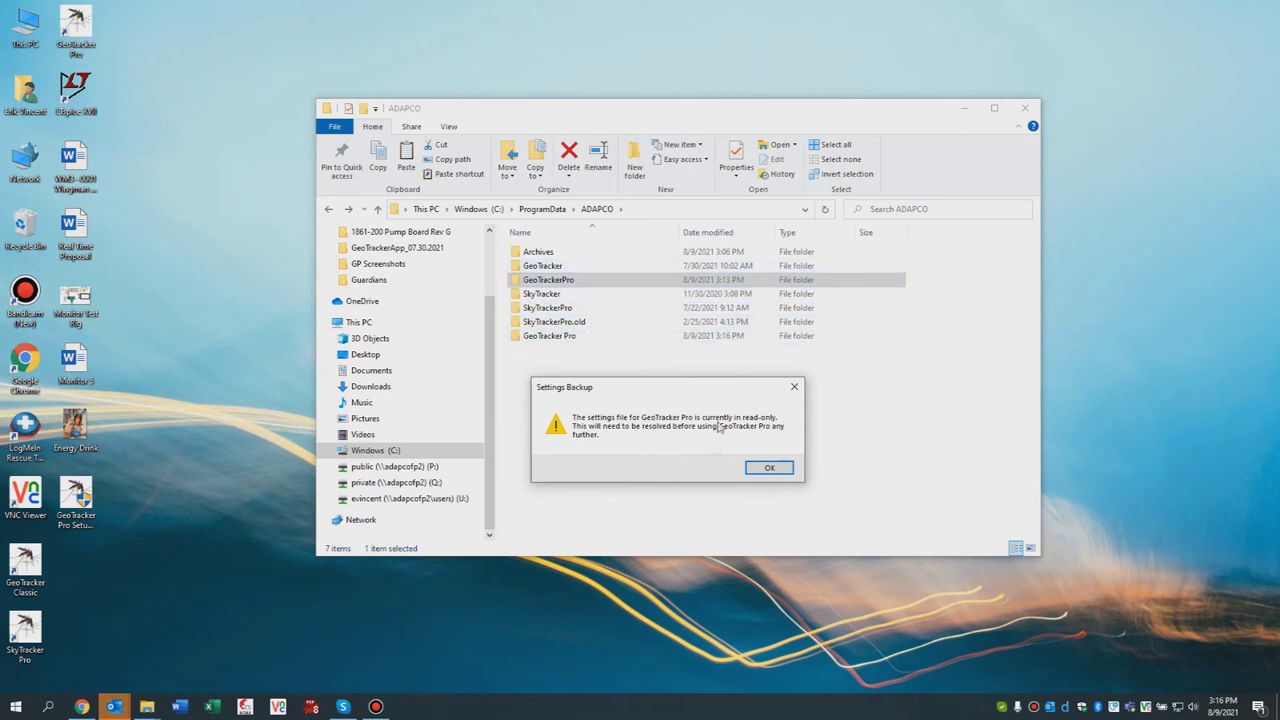
Step: Check the contents of ADAPCO's GeoTracker Pro data folder, return to ADAPCO, and move the folder window aside
{"action": "double_click", "coordinate": [527, 337]}
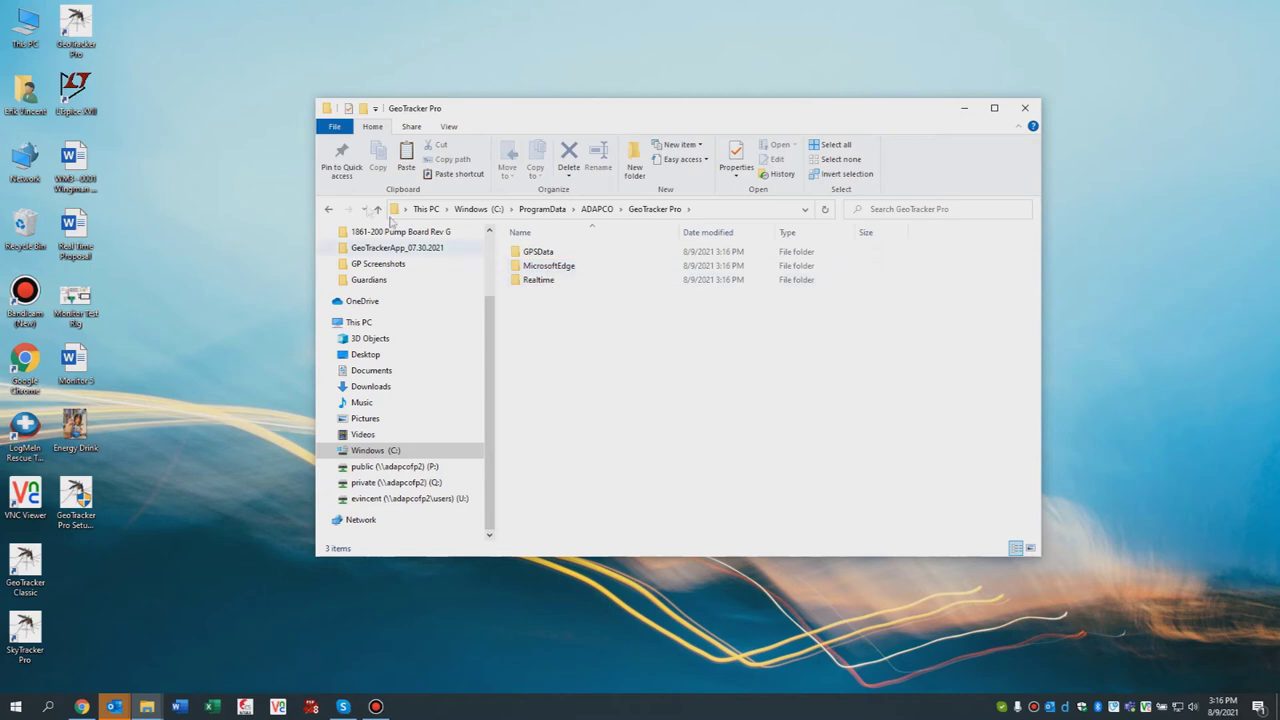
{"action": "left_click", "coordinate": [329, 209]}
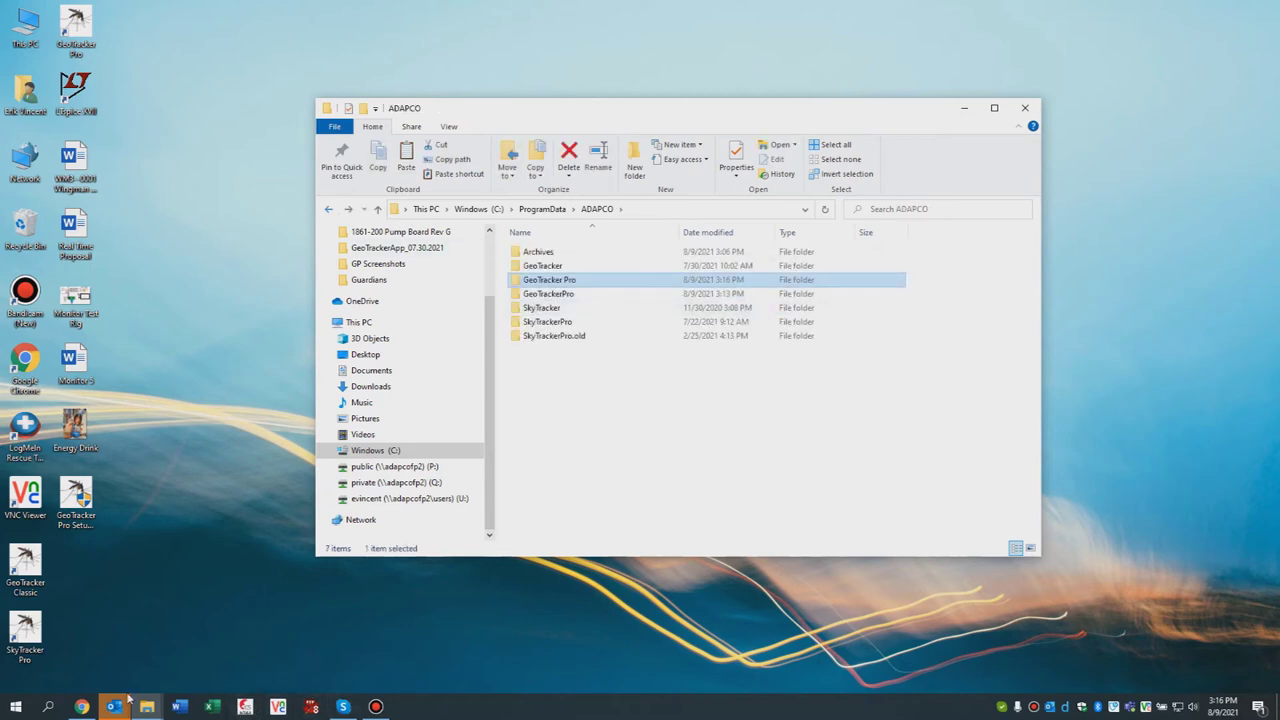
{"action": "left_click_drag", "start_coordinate": [704, 110], "coordinate": [958, 92]}
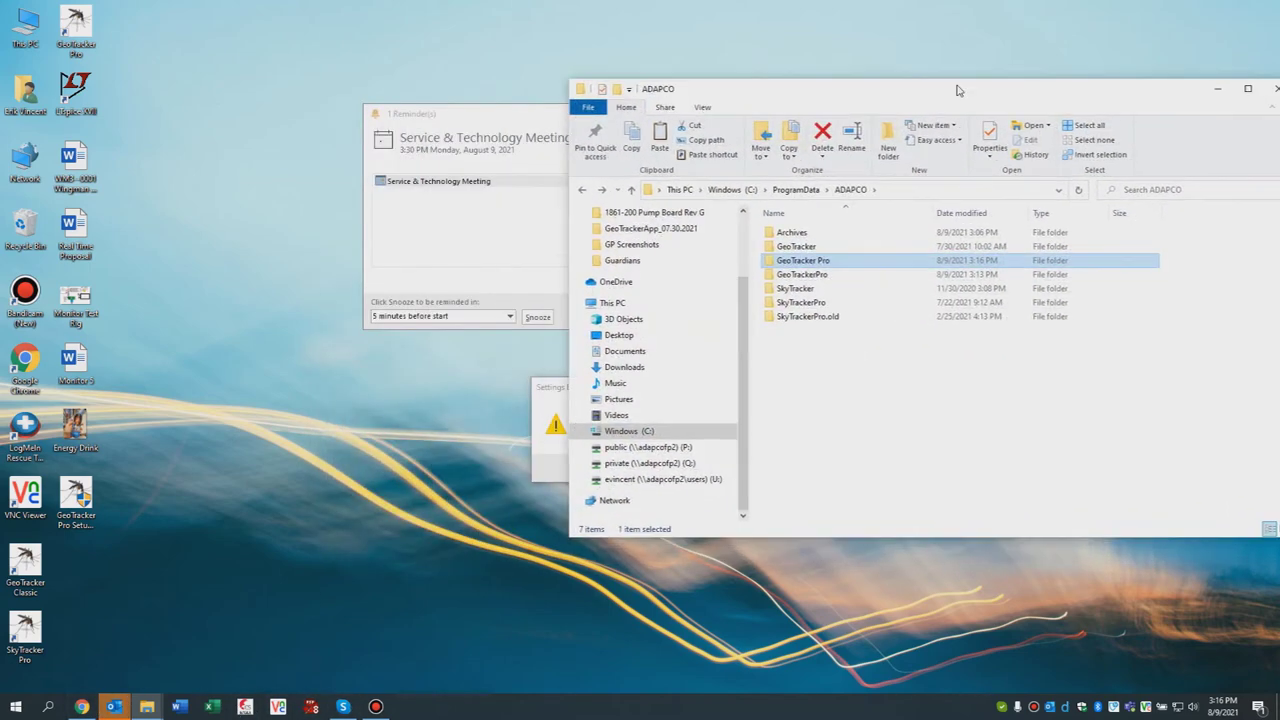
Step: Dismiss the meeting reminder and acknowledge GeoTracker Pro's Settings Backup and License messages so the program opens
{"action": "left_click", "coordinate": [500, 122]}
{"action": "left_click", "coordinate": [651, 116]}
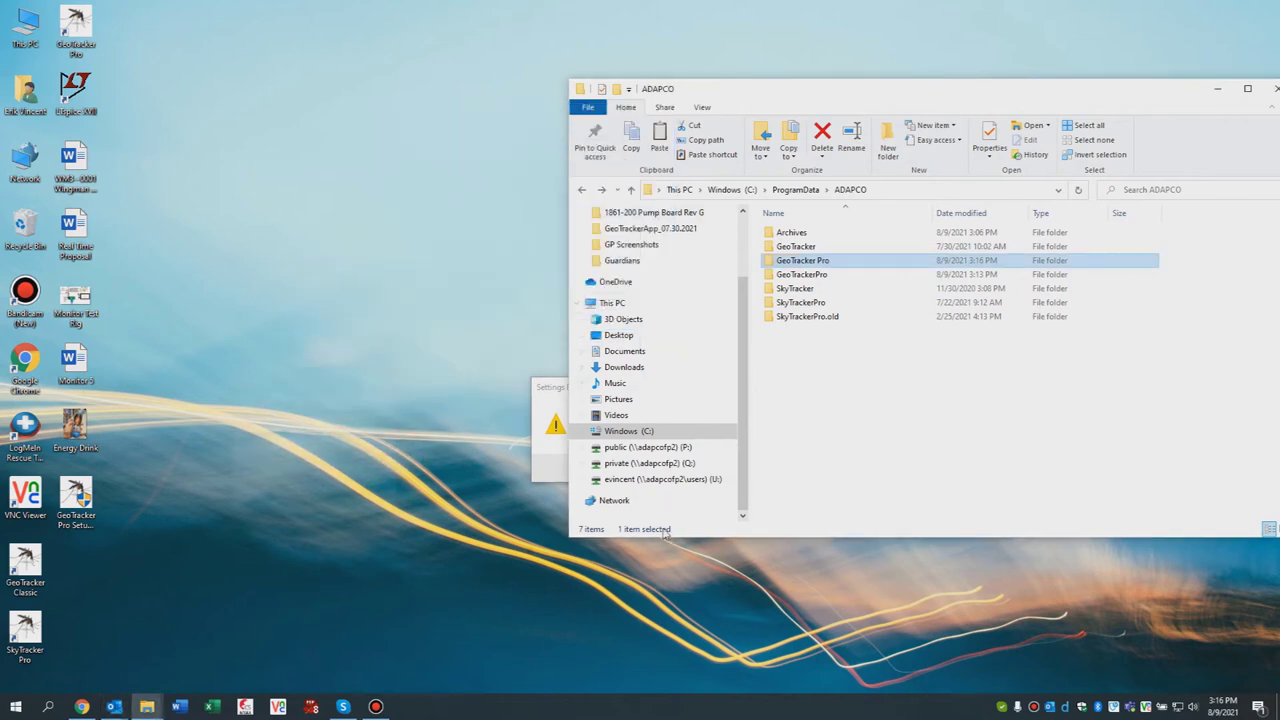
{"action": "left_click", "coordinate": [558, 442]}
{"action": "left_click", "coordinate": [768, 470]}
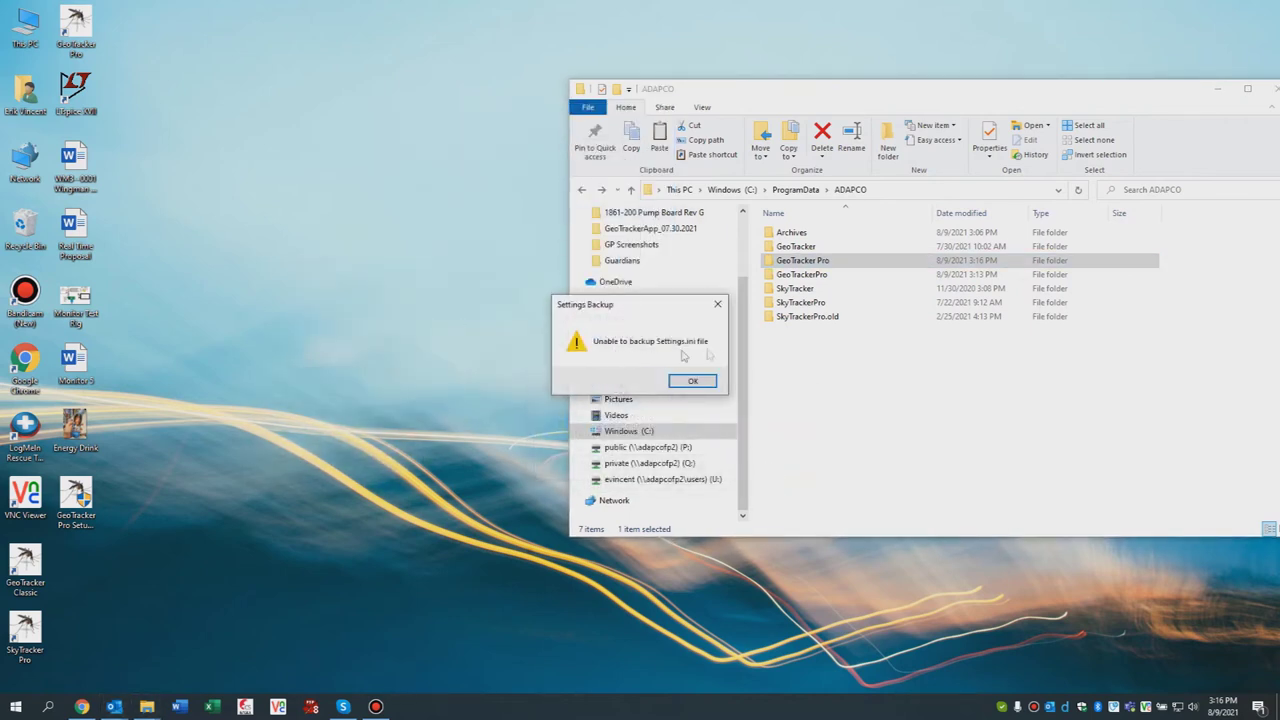
{"action": "left_click", "coordinate": [686, 381]}
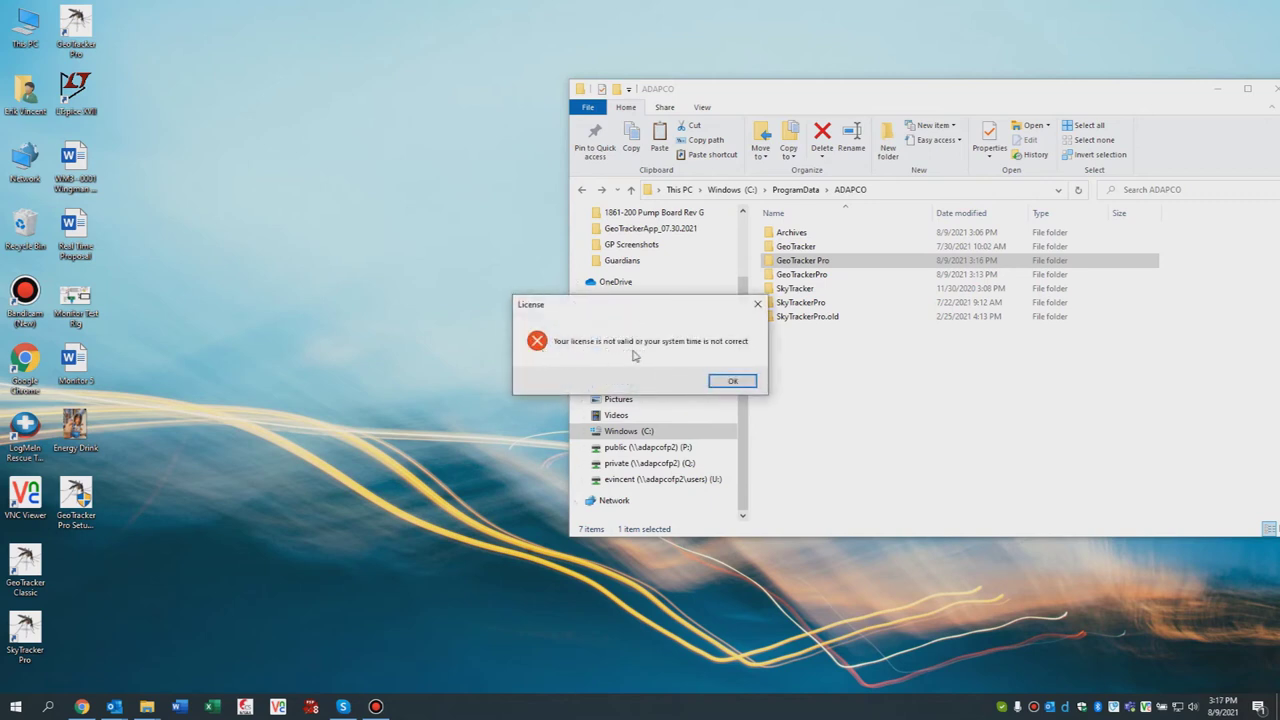
{"action": "left_click", "coordinate": [731, 383]}
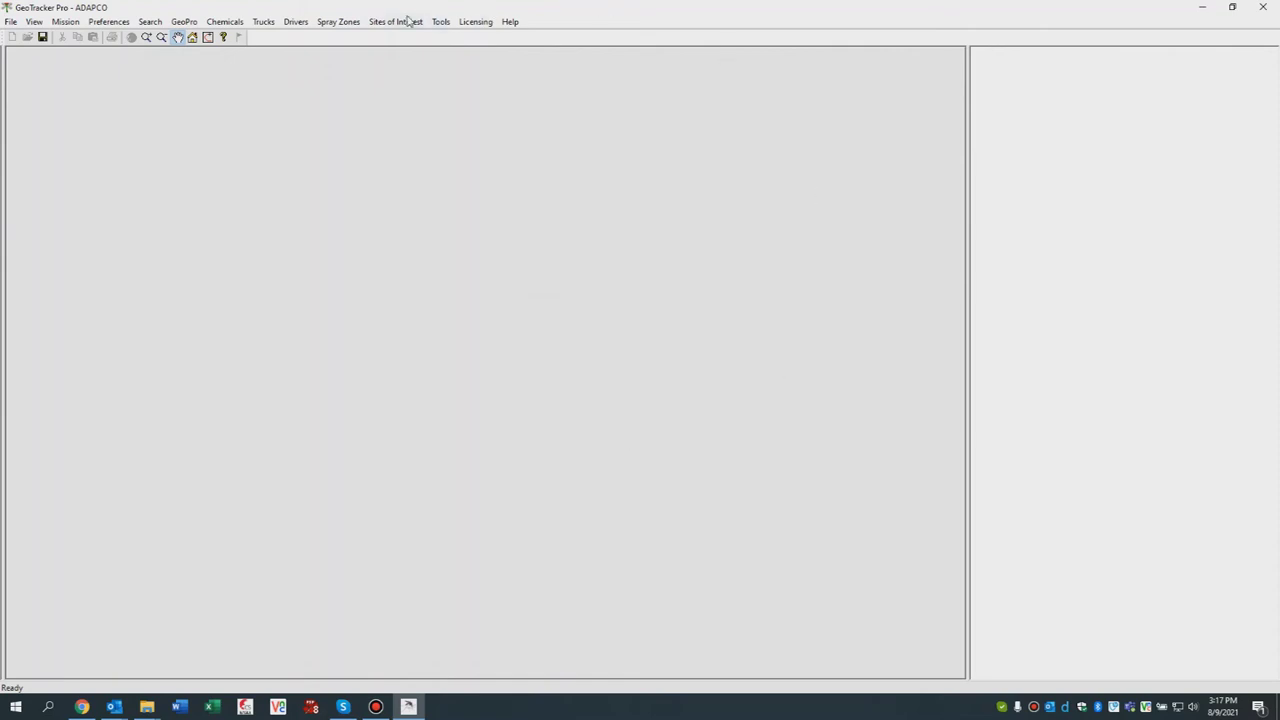
Step: Close GeoTracker Pro and check the Settings file in ADAPCO's GeoTracker Pro data folder, returning to ADAPCO
{"action": "left_click", "coordinate": [1263, 7]}
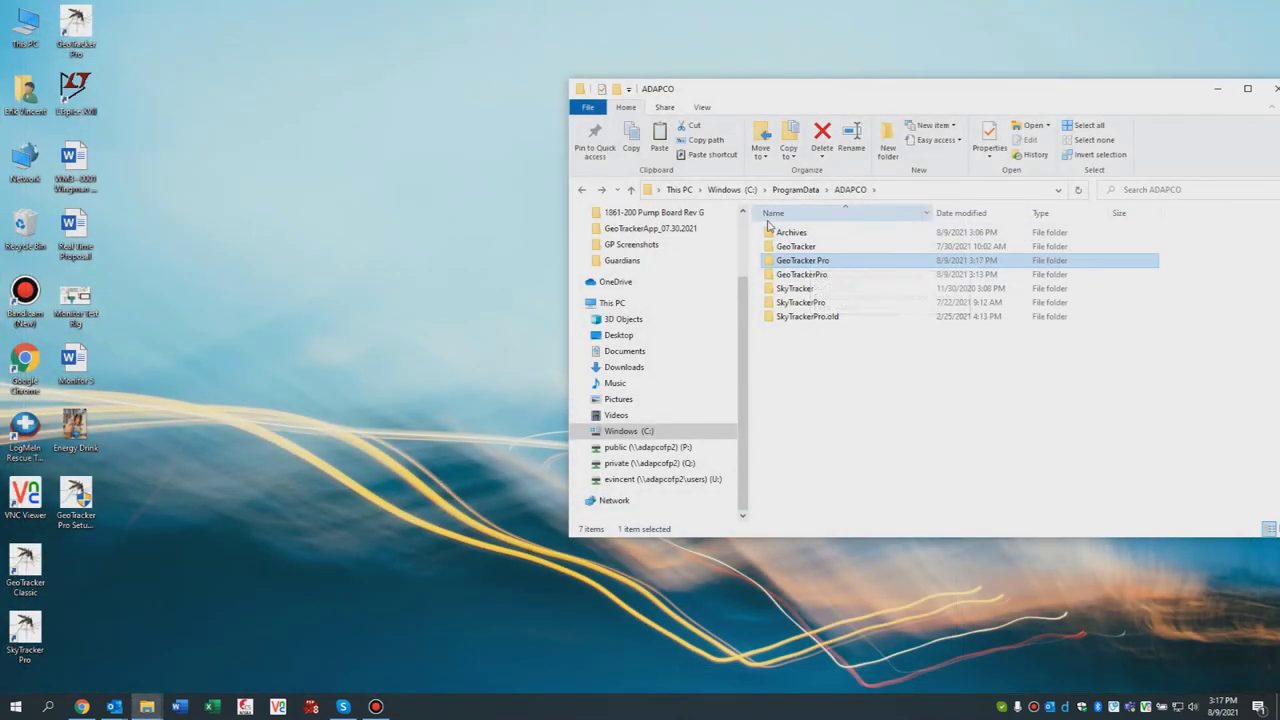
{"action": "double_click", "coordinate": [820, 262]}
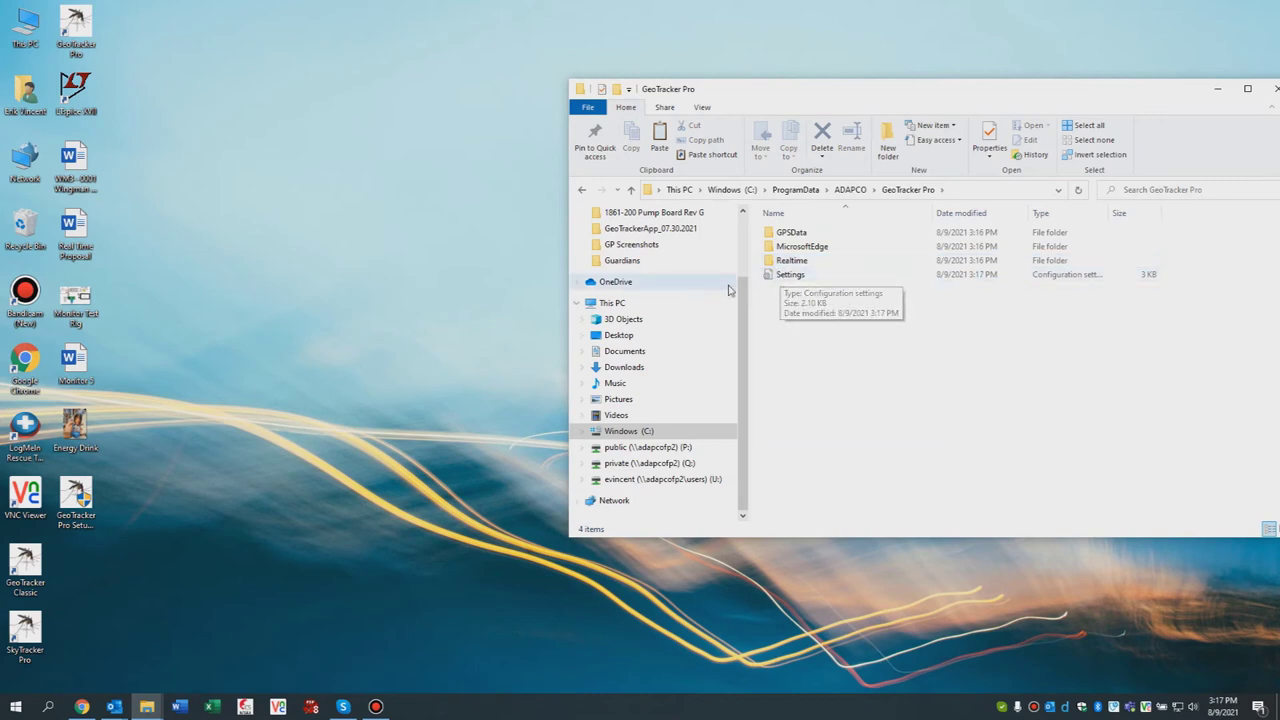
{"action": "left_click", "coordinate": [789, 275]}
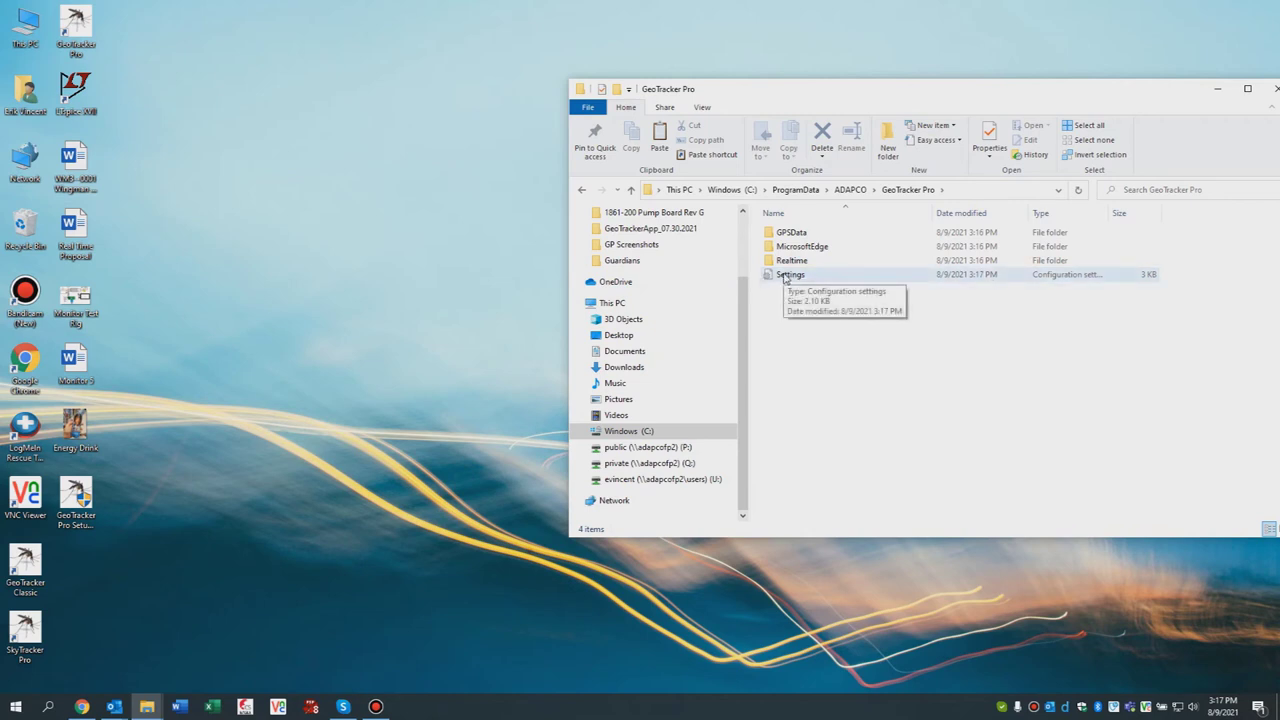
{"action": "left_click", "coordinate": [584, 191]}
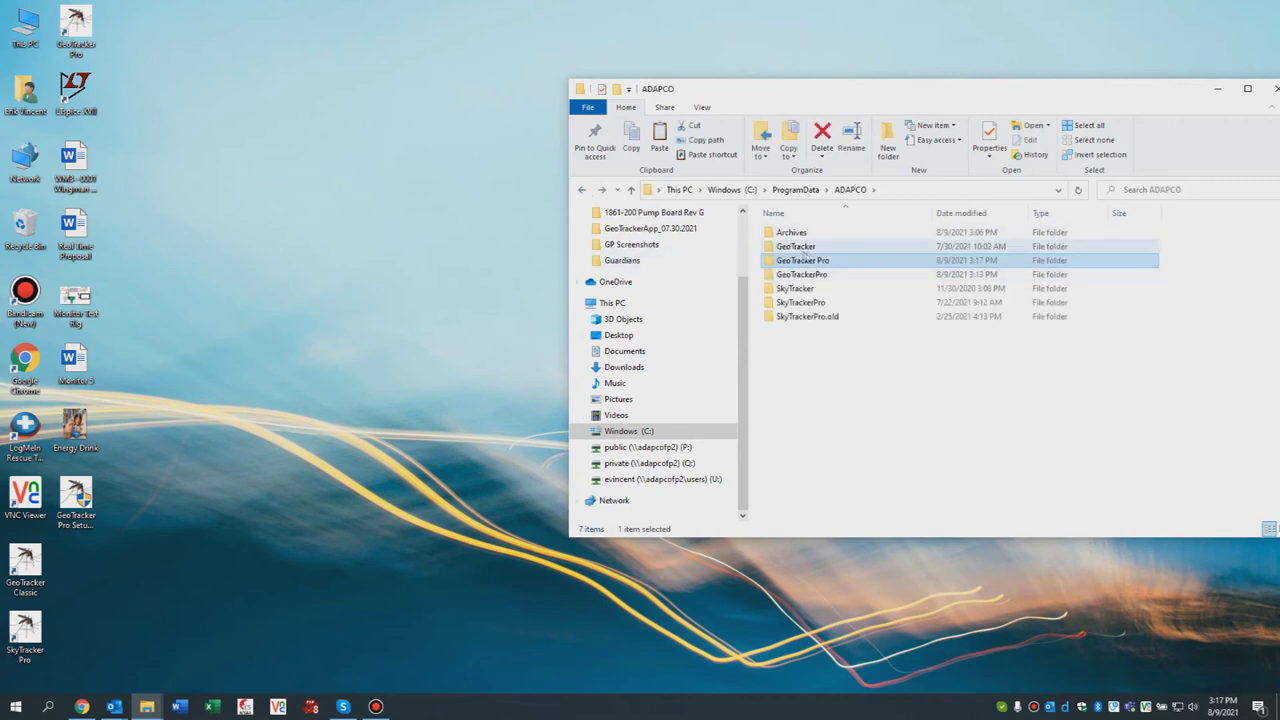
Step: Review the sharing and security permissions of the ADAPCO folder in ProgramData, and leave its properties without changes
{"action": "left_click", "coordinate": [797, 191]}
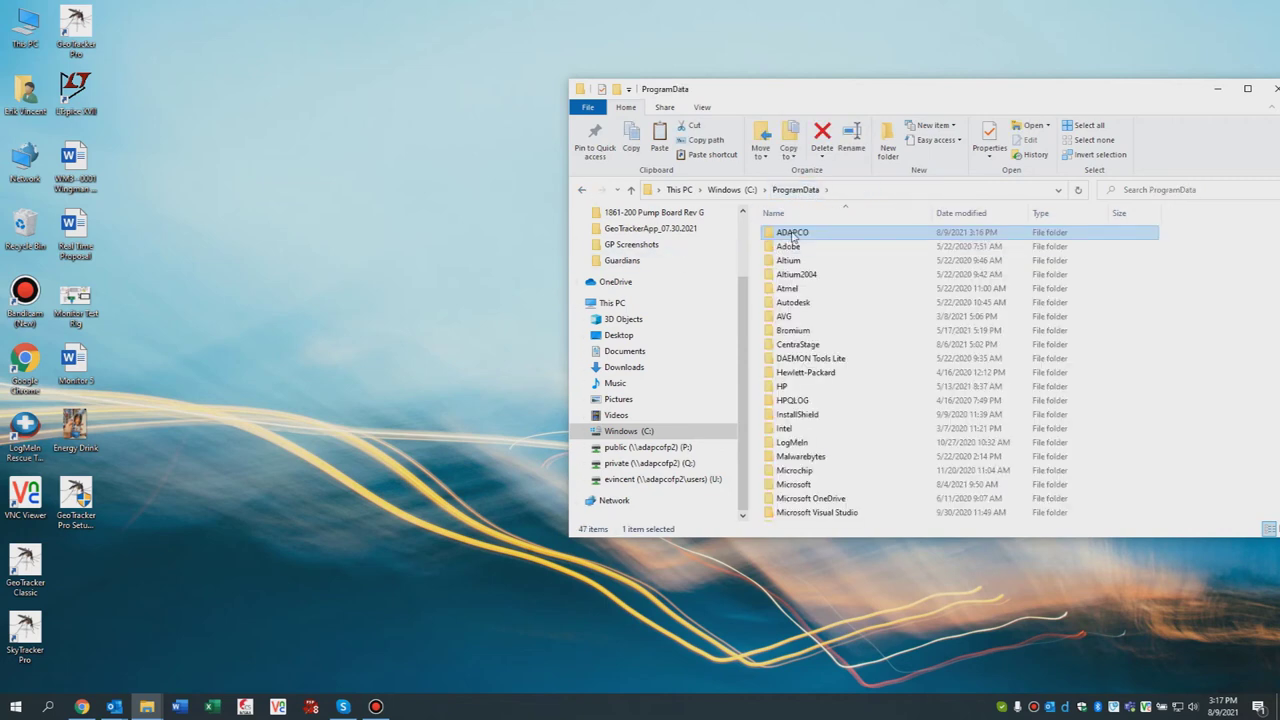
{"action": "right_click", "coordinate": [793, 236]}
{"action": "left_click", "coordinate": [820, 572]}
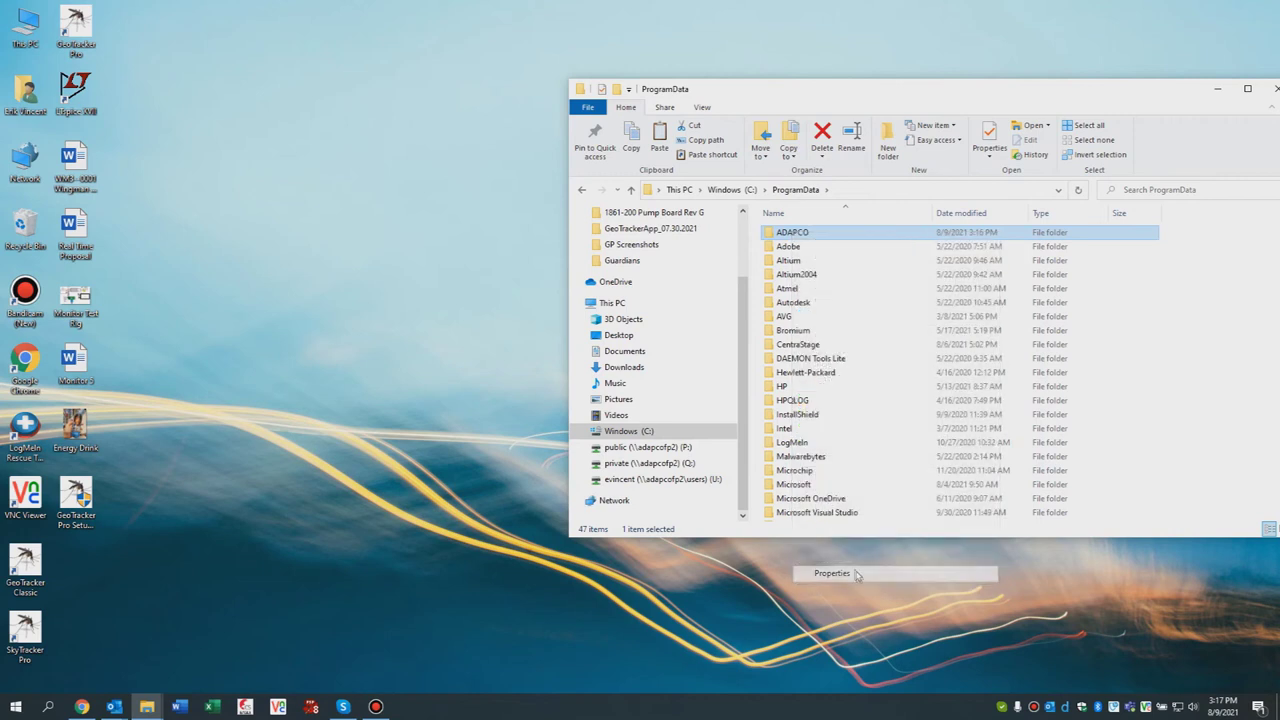
{"action": "left_click", "coordinate": [851, 266]}
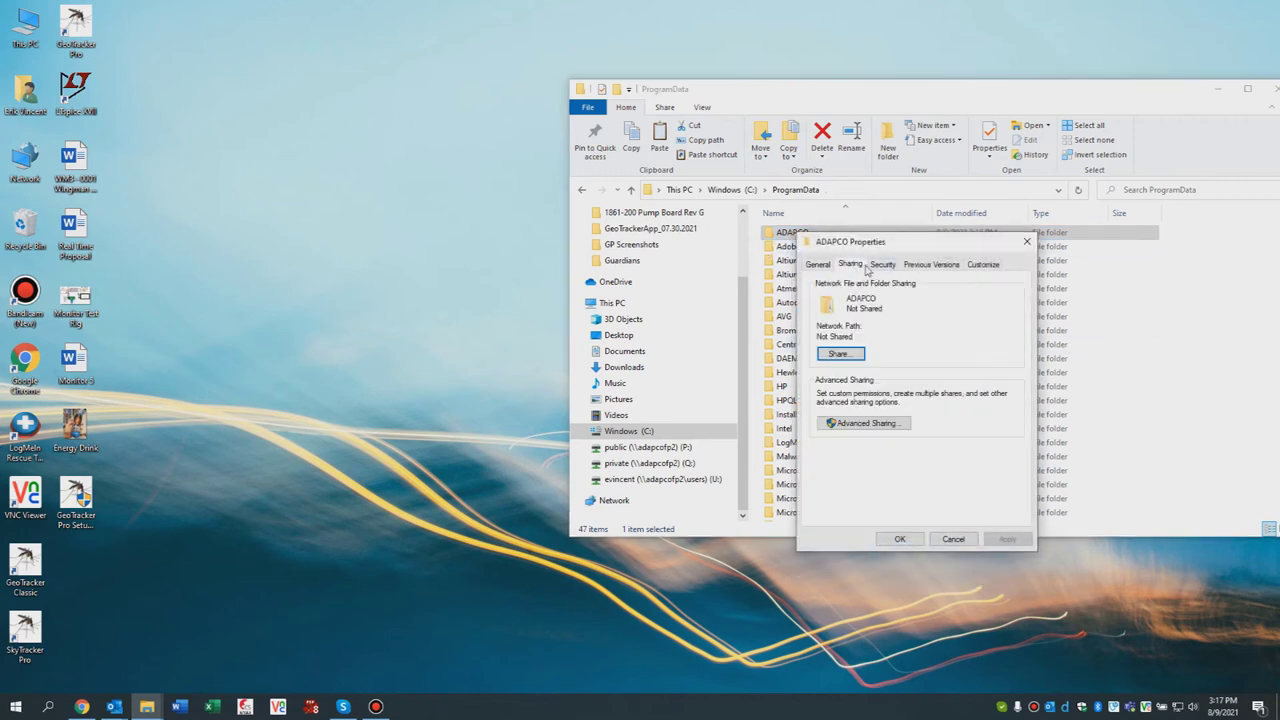
{"action": "left_click", "coordinate": [881, 266]}
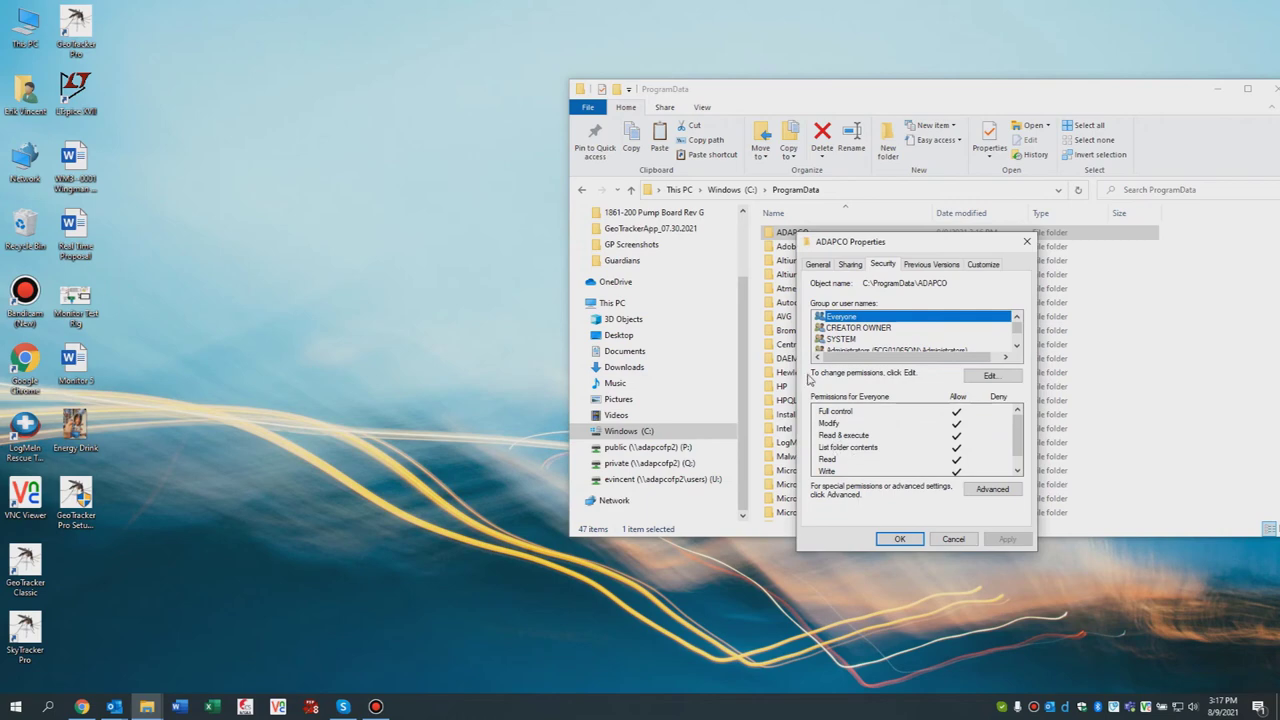
{"action": "left_click", "coordinate": [953, 539]}
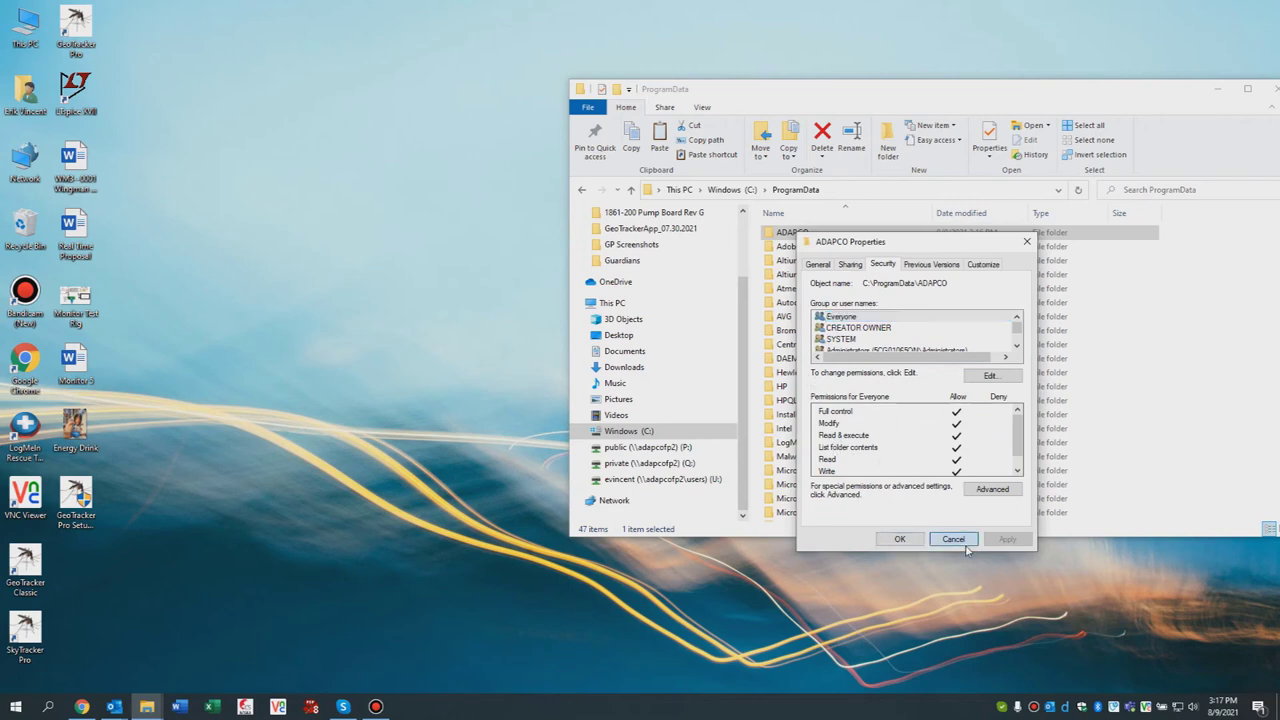
Step: Go back to the C: drive, examine the contents of the ground folder, and return to the drive
{"action": "left_click", "coordinate": [586, 190]}
{"action": "left_click", "coordinate": [585, 191]}
{"action": "left_click", "coordinate": [585, 192]}
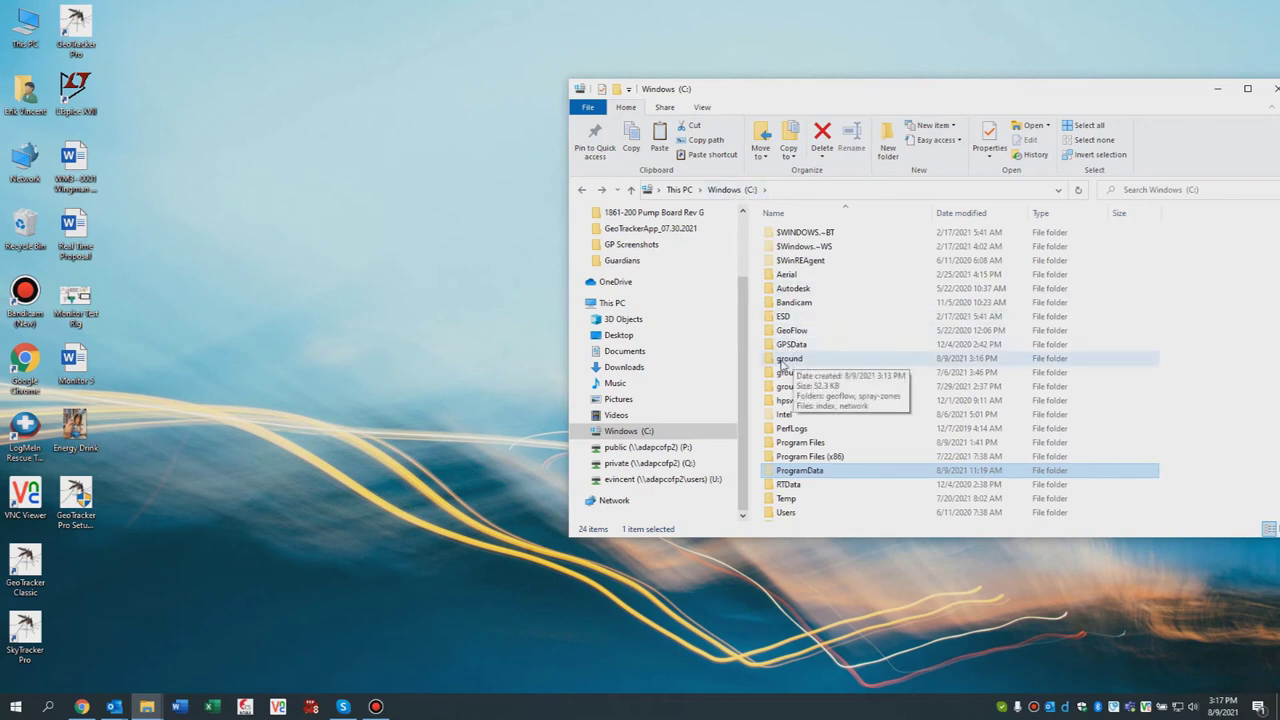
{"action": "double_click", "coordinate": [784, 360]}
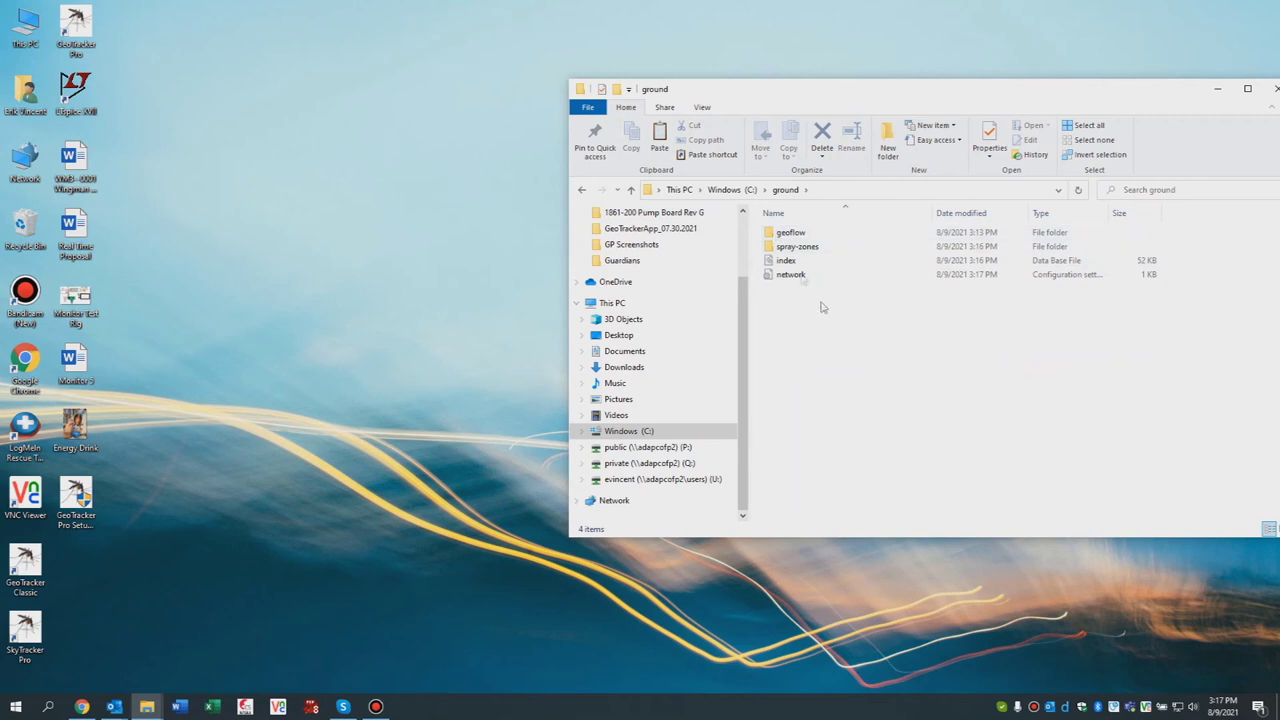
{"action": "left_click", "coordinate": [580, 190]}
Step: Review the ground folder's security permissions for Users and Administrators without changing them, and close the folder window
{"action": "right_click", "coordinate": [786, 358]}
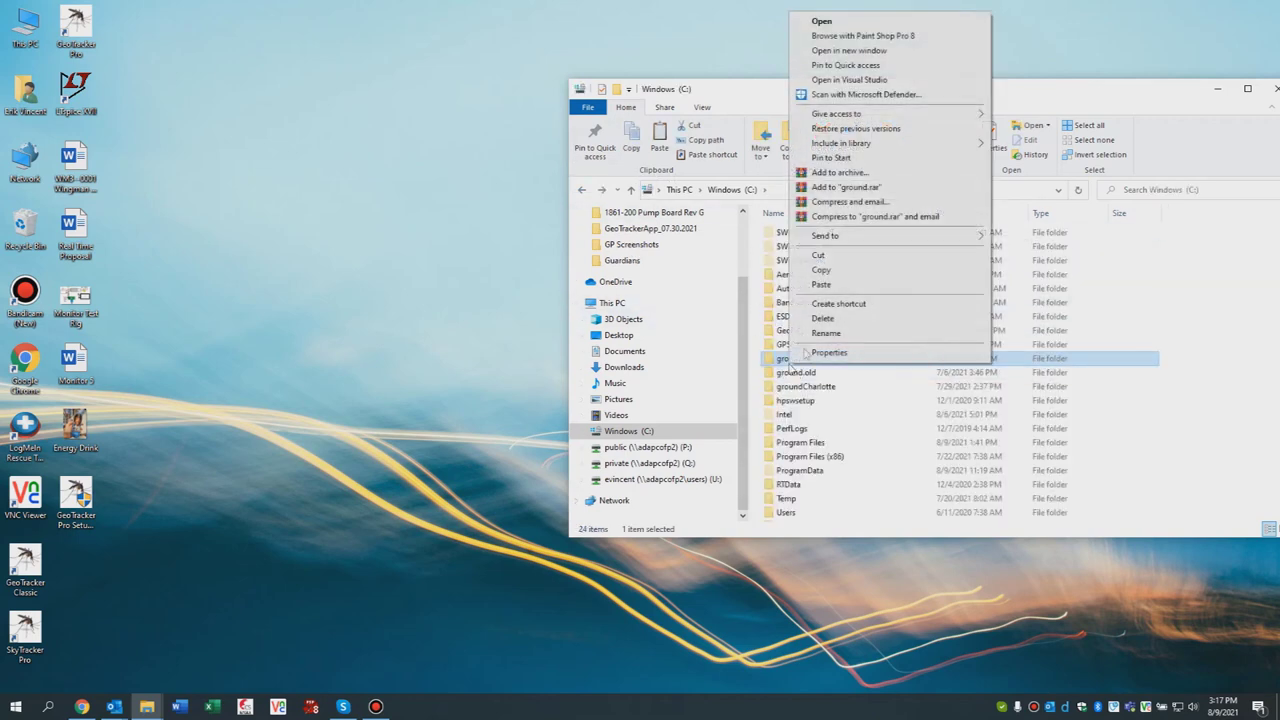
{"action": "left_click", "coordinate": [828, 353]}
{"action": "left_click", "coordinate": [872, 397]}
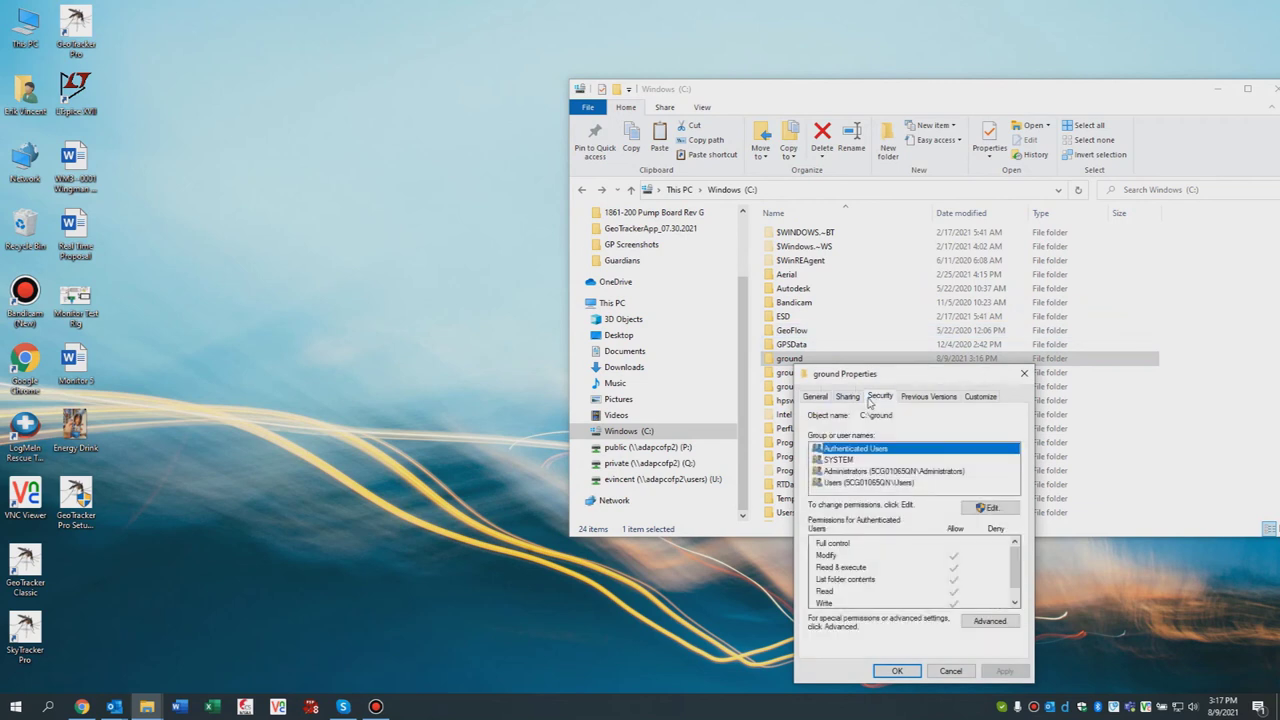
{"action": "left_click", "coordinate": [870, 483]}
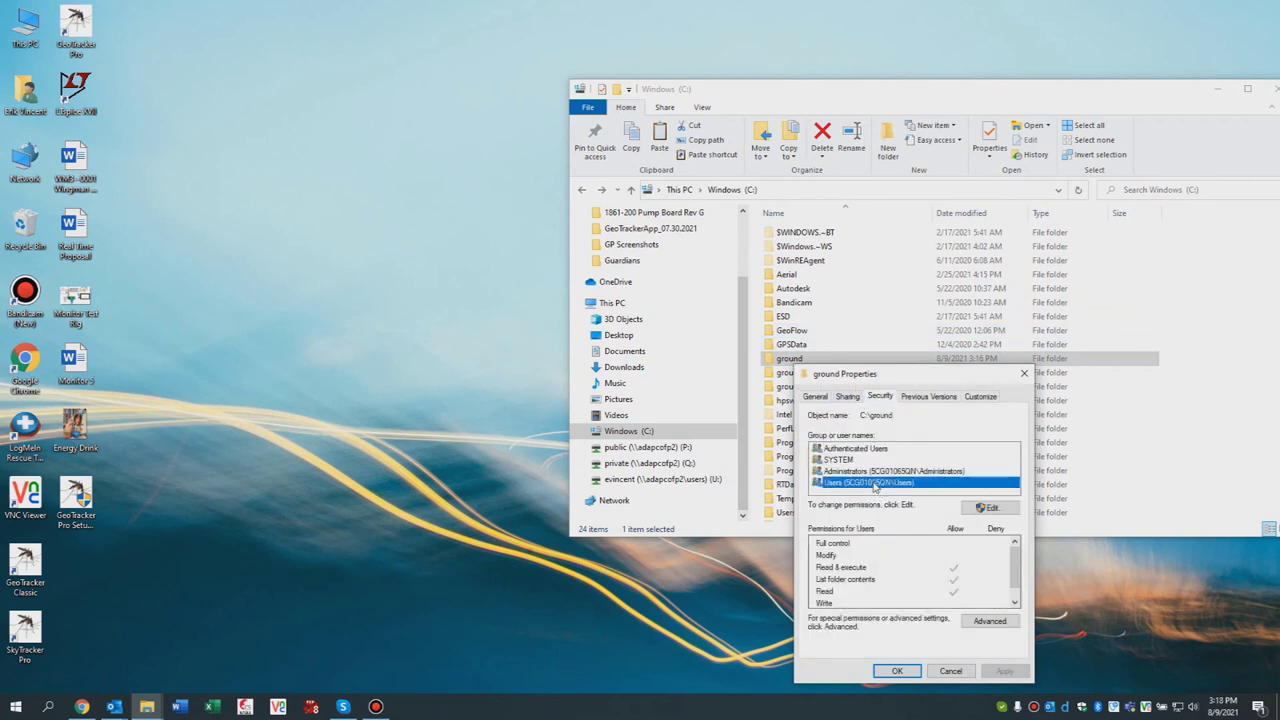
{"action": "left_click", "coordinate": [845, 471]}
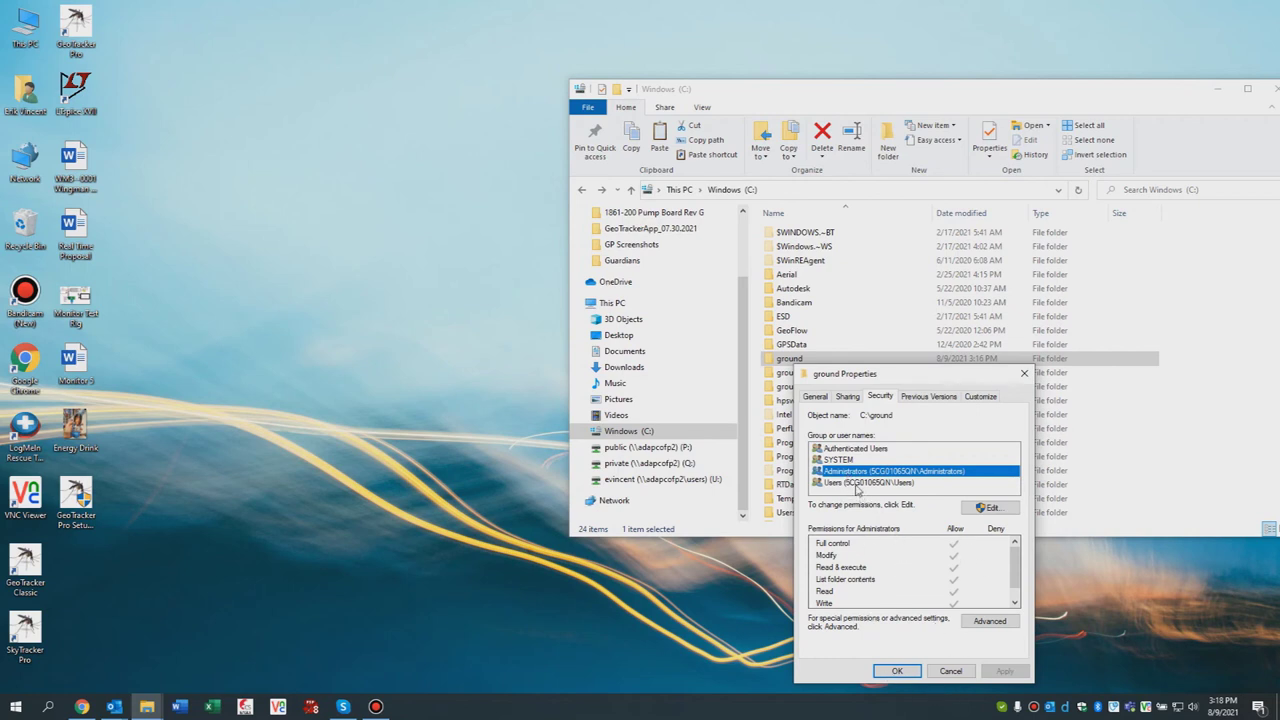
{"action": "left_click", "coordinate": [857, 487]}
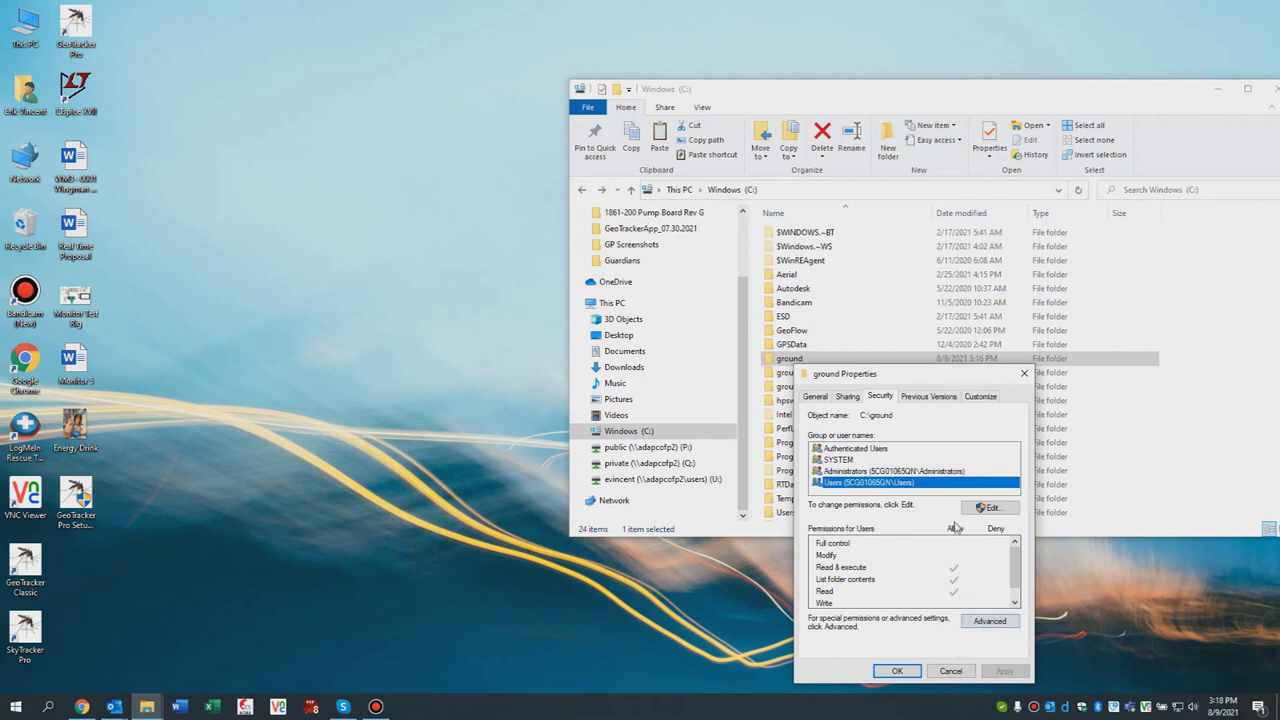
{"action": "left_click", "coordinate": [951, 670]}
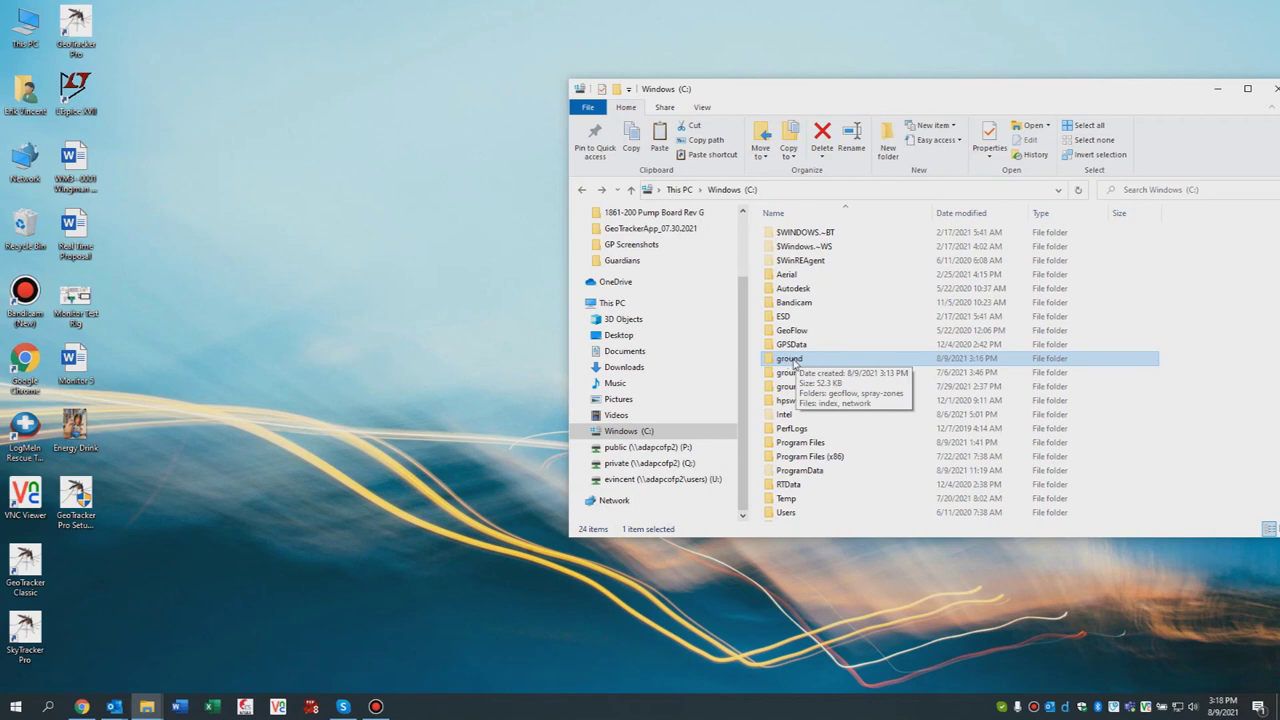
{"action": "left_click_drag", "start_coordinate": [804, 98], "coordinate": [407, 90]}
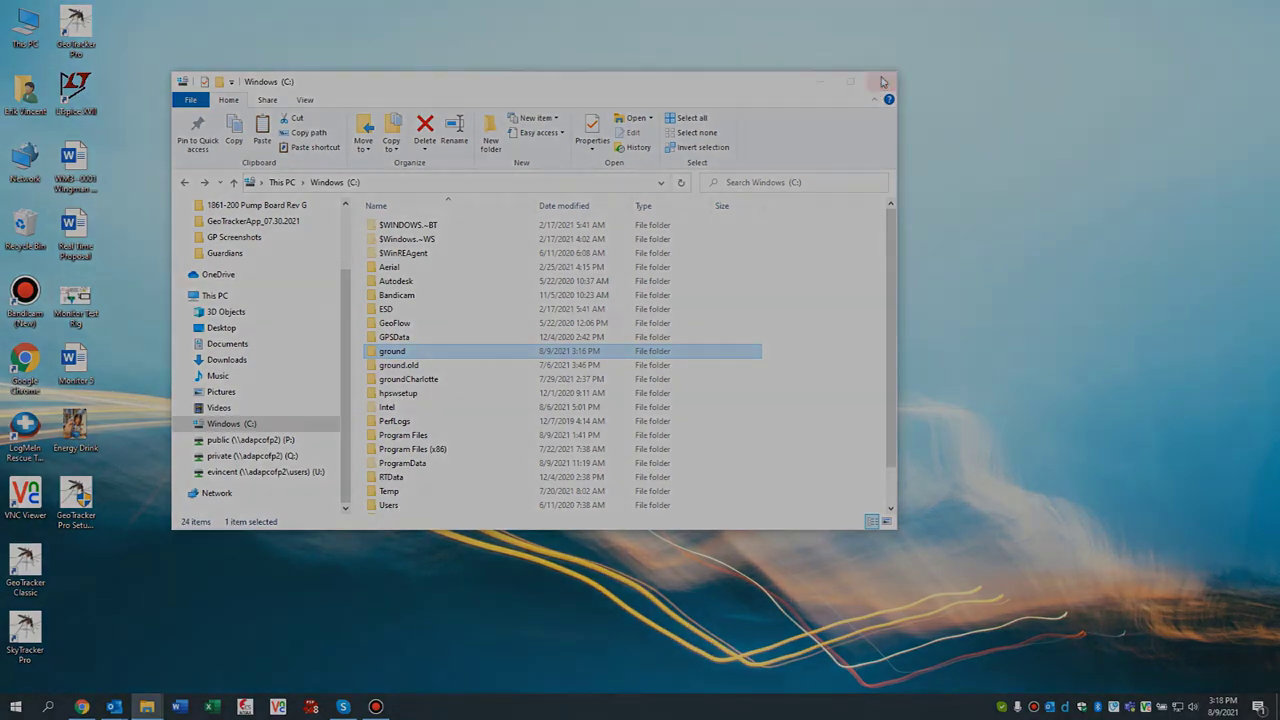
{"action": "left_click", "coordinate": [881, 81]}
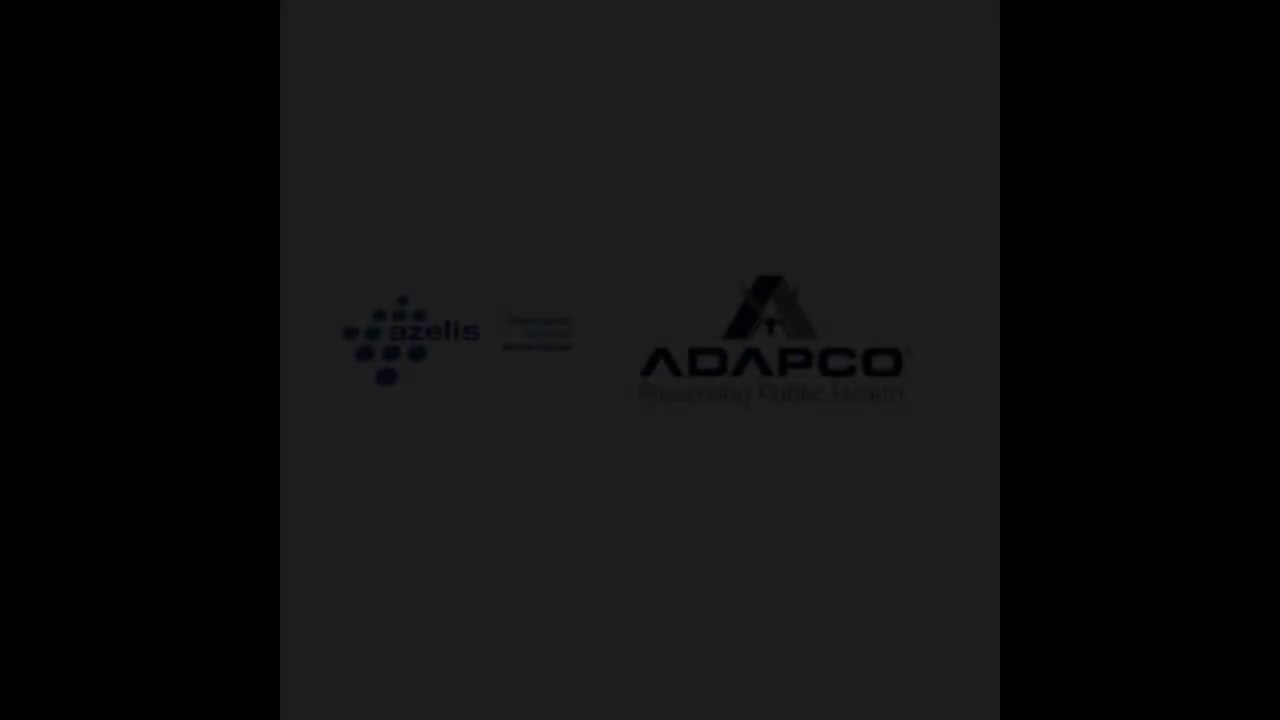